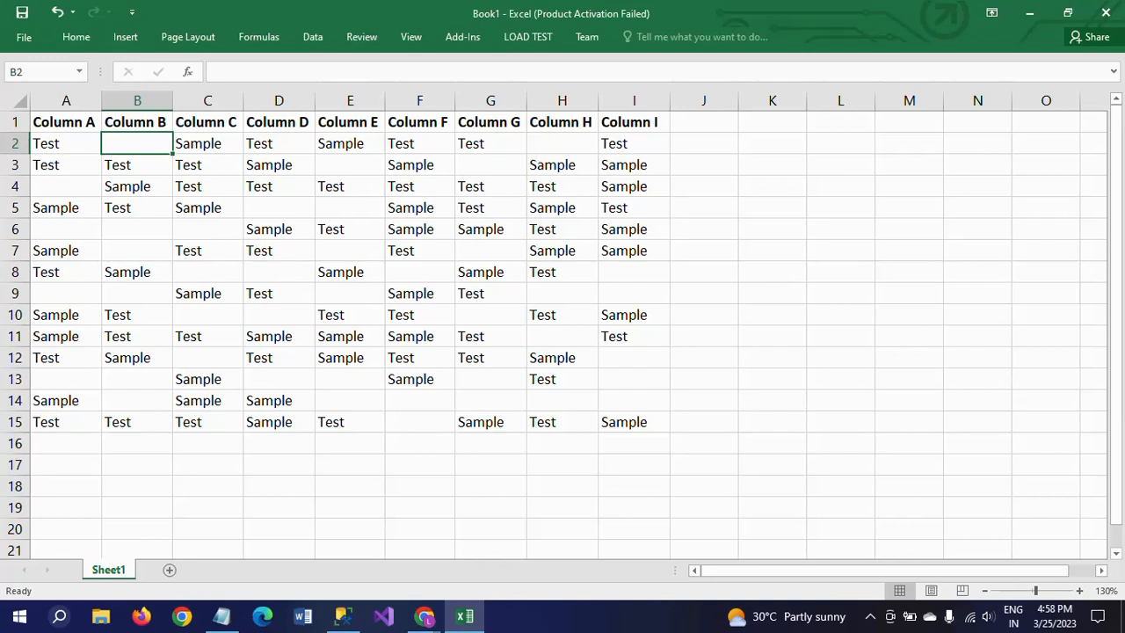
Step: Examine the table's columns and the blank cells in row 6 under columns A, B and C
left_click(63, 101)
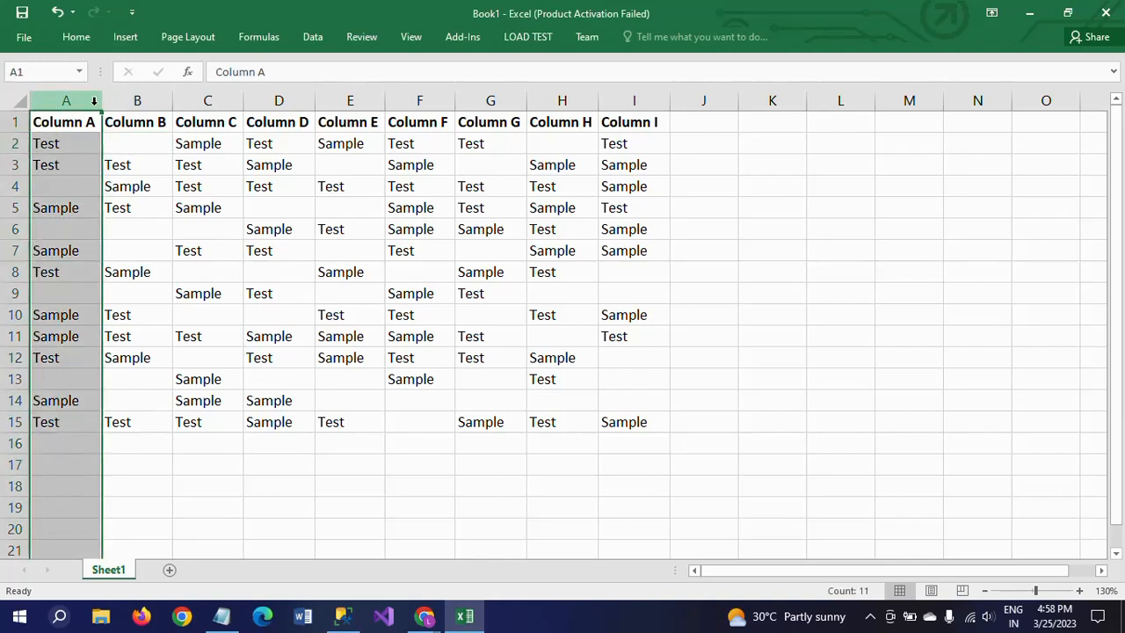
left_click(143, 119)
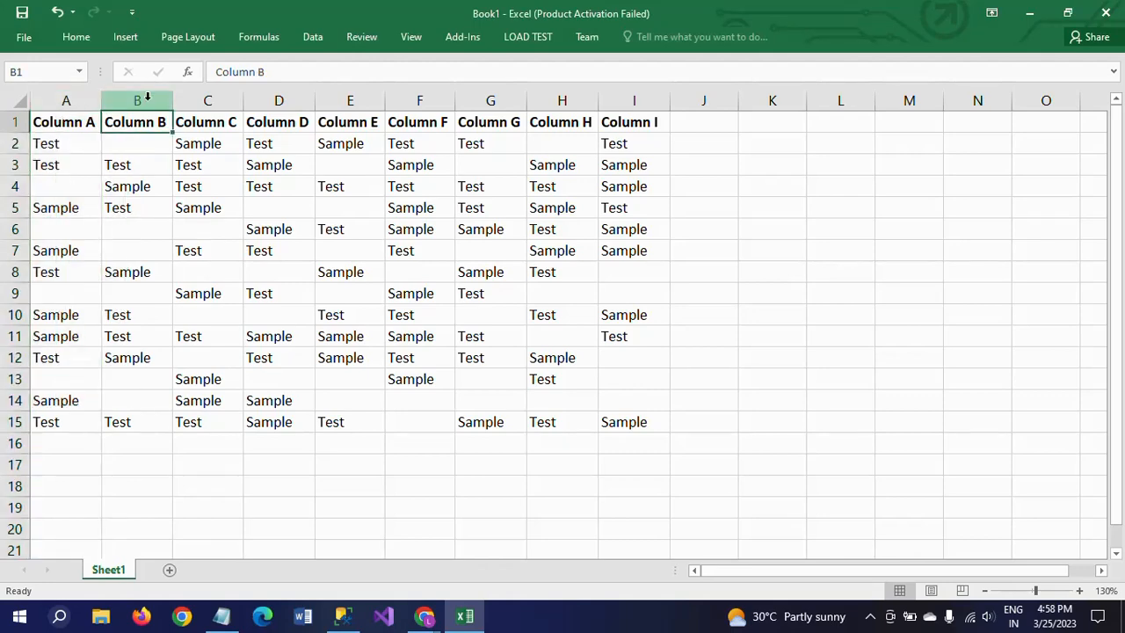
left_click(146, 97)
left_click(126, 238)
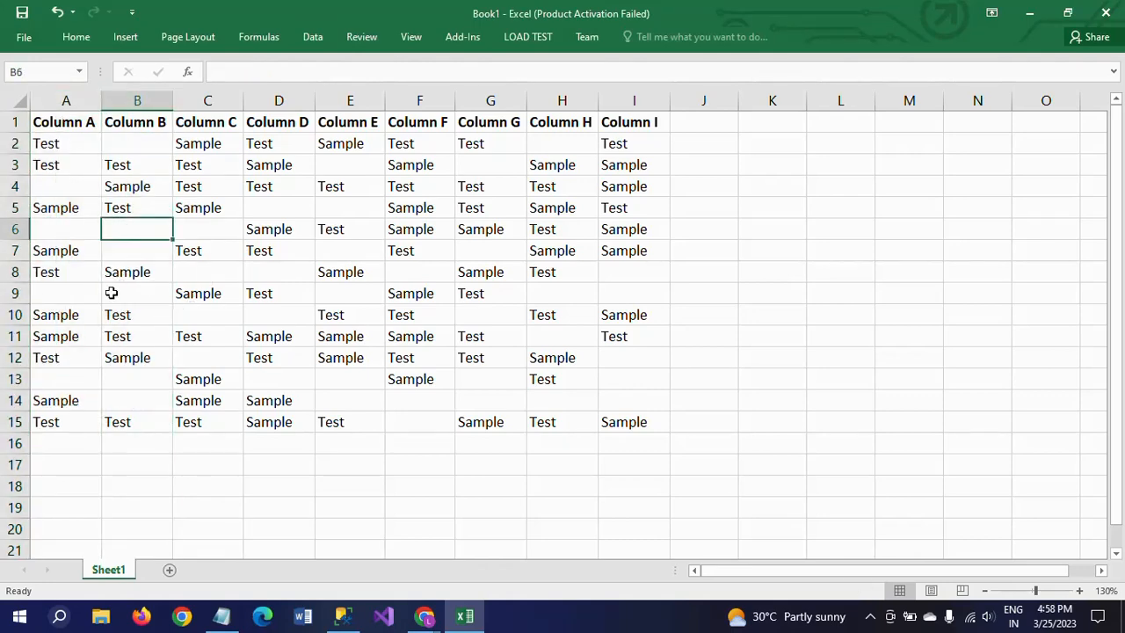
left_click(52, 231)
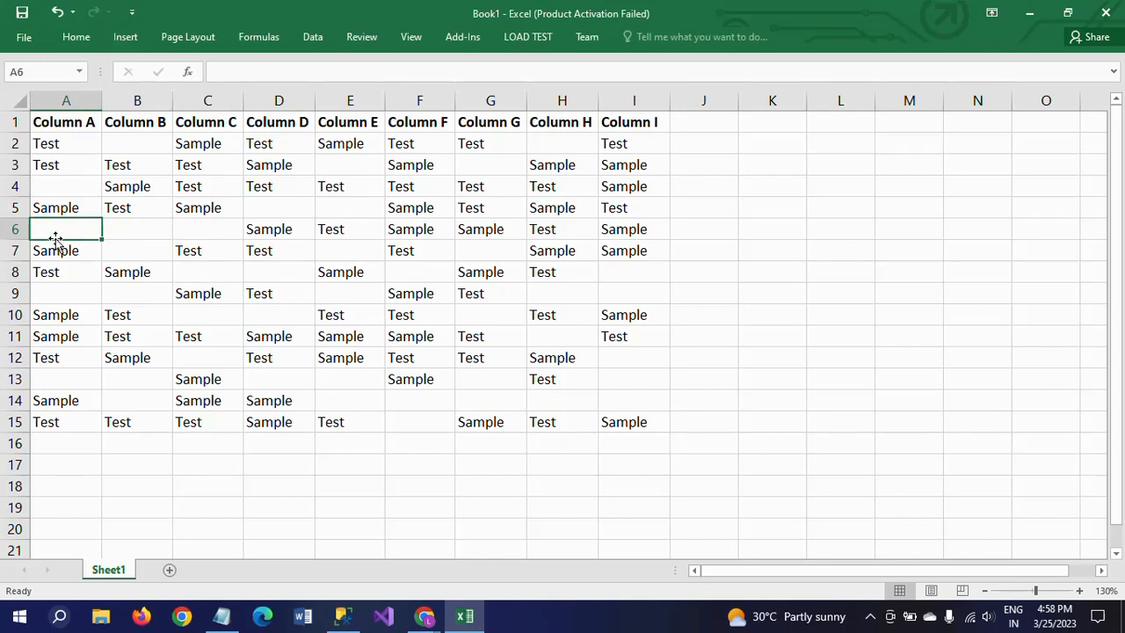
left_click(135, 228)
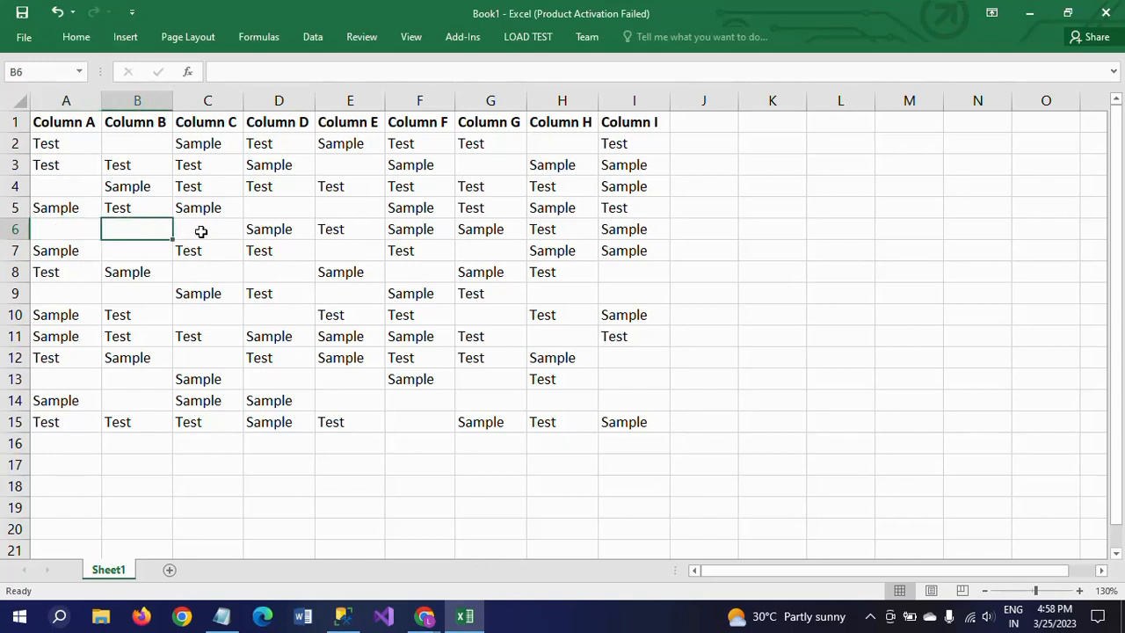
left_click(201, 231)
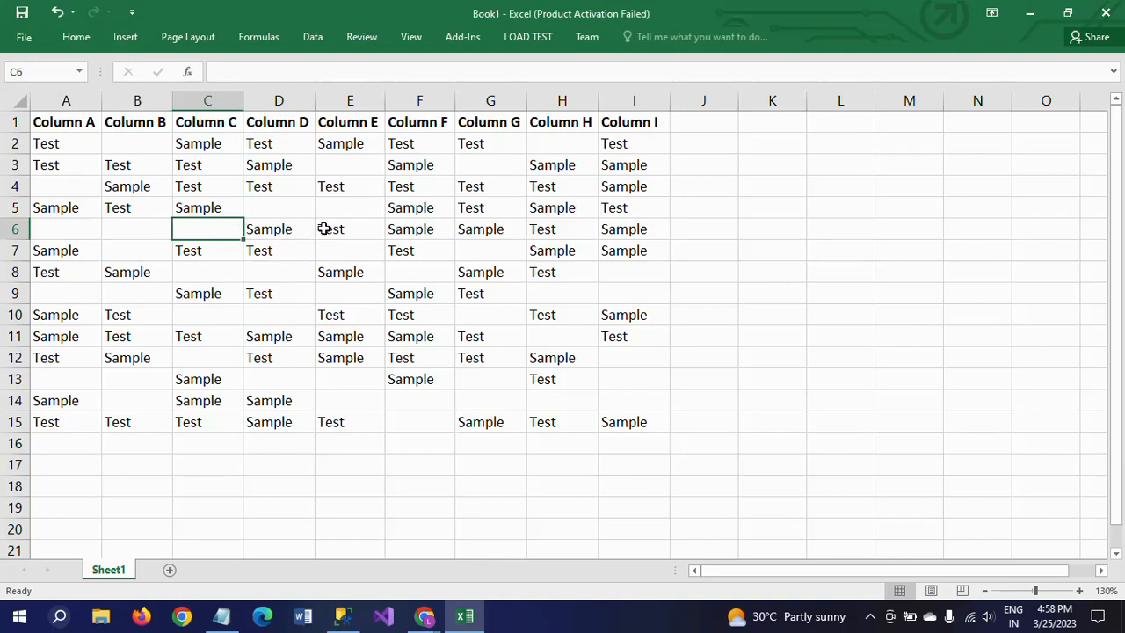
Step: Select all blank cells in the table using Go To Special with the Blanks option, and then clear the selection
key("ctrl+g")
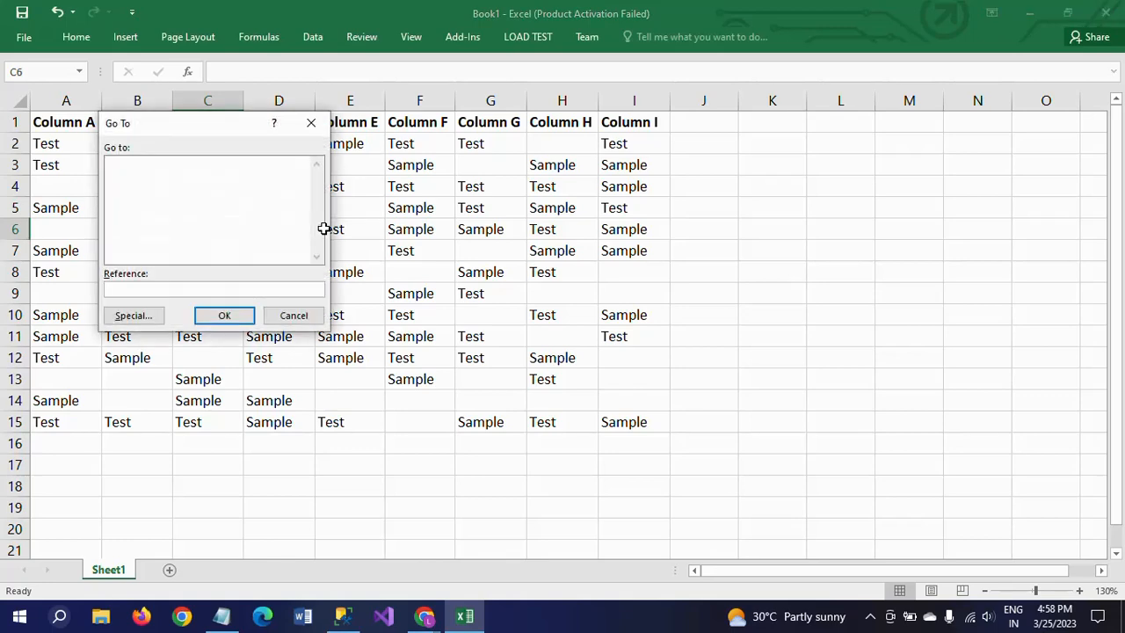
left_click(127, 318)
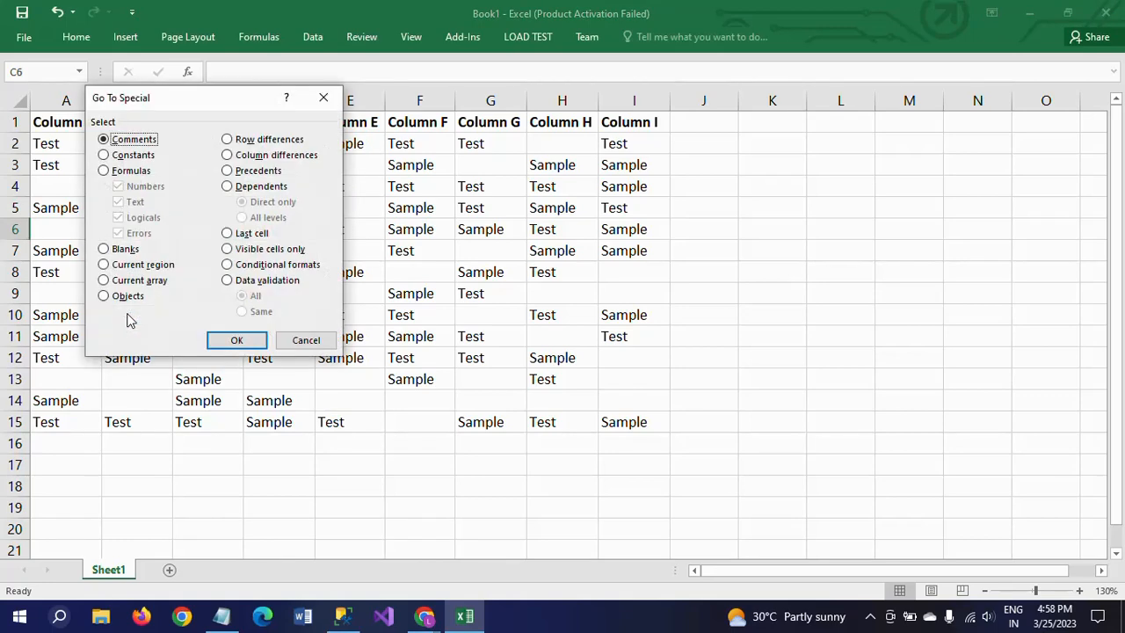
left_click(123, 251)
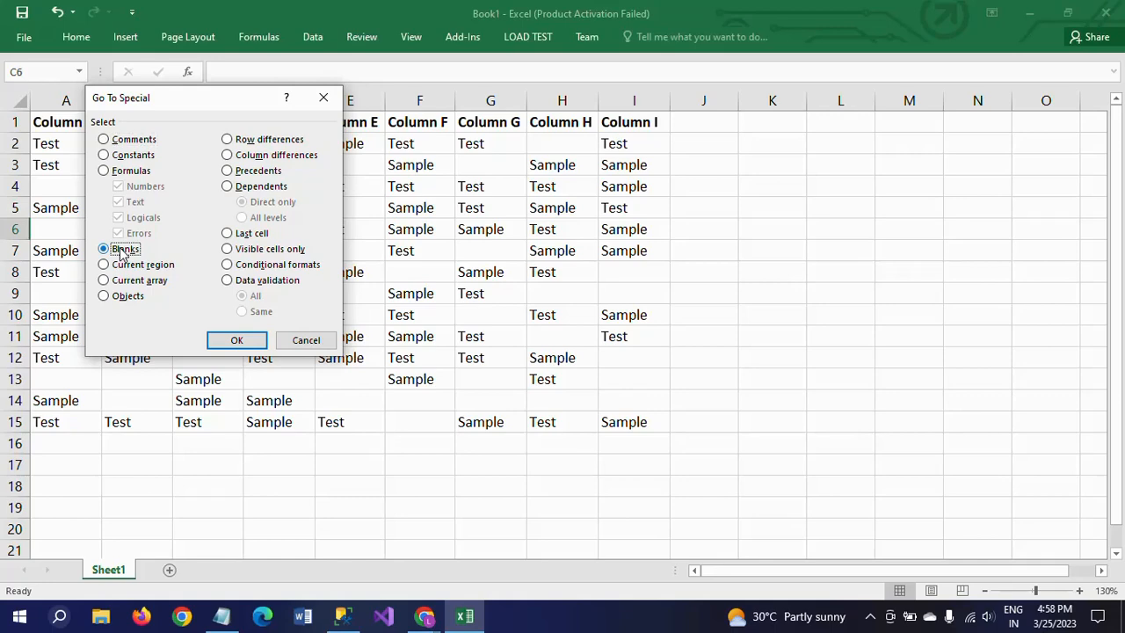
left_click(238, 340)
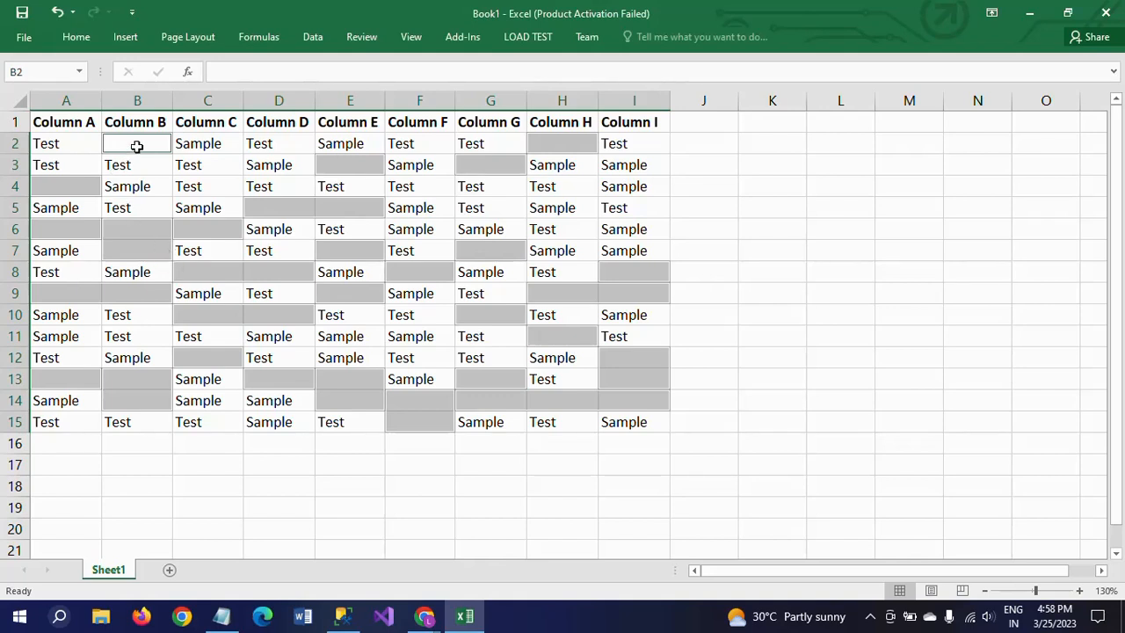
left_click(259, 289)
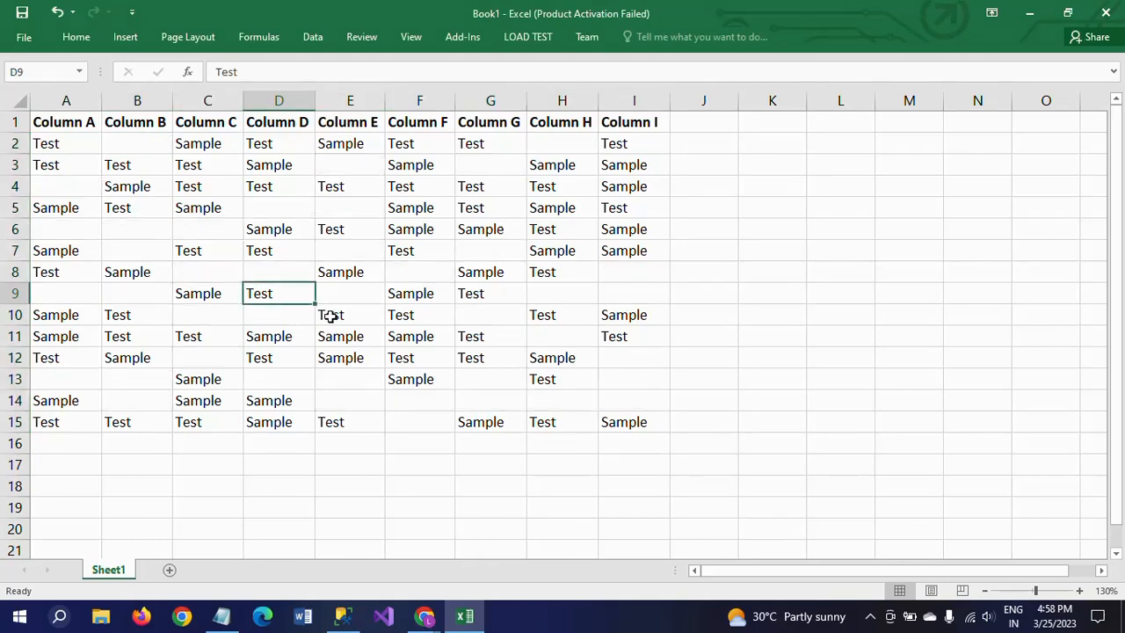
Step: Select every blank cell in the table with Go To Special's Blanks option and fill them all with "No Value"
left_click(278, 231)
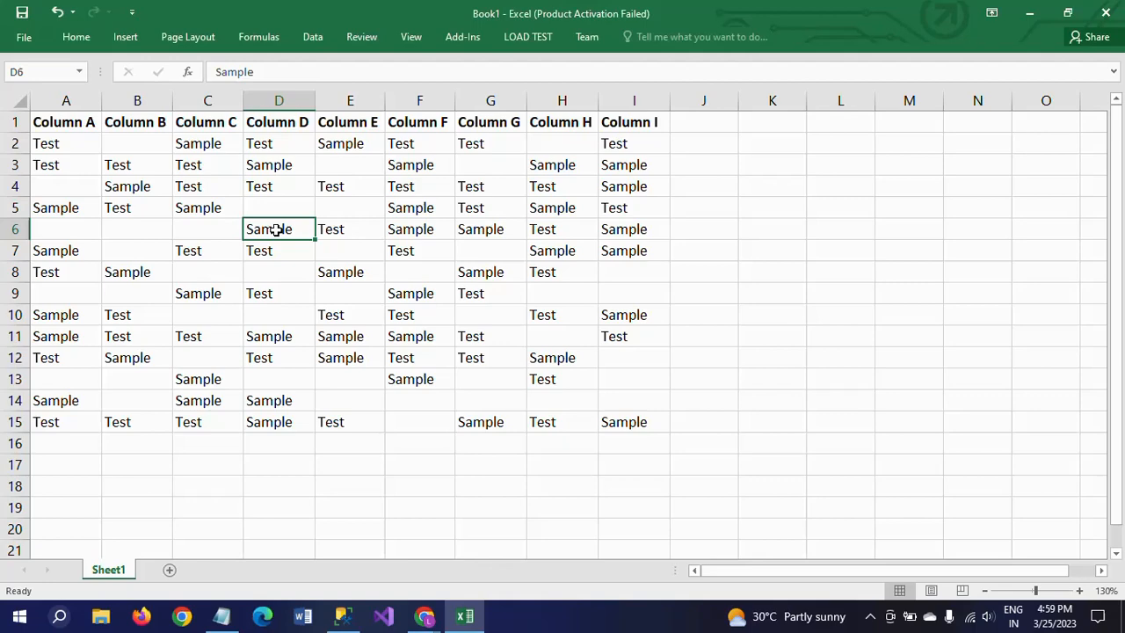
key("ctrl+g")
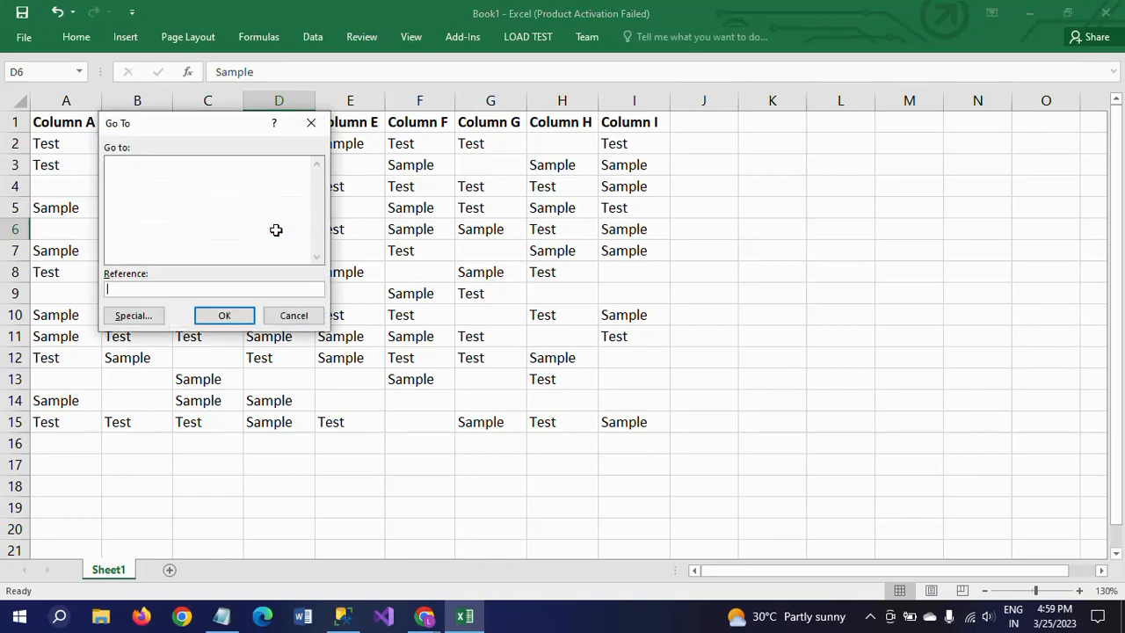
left_click(138, 319)
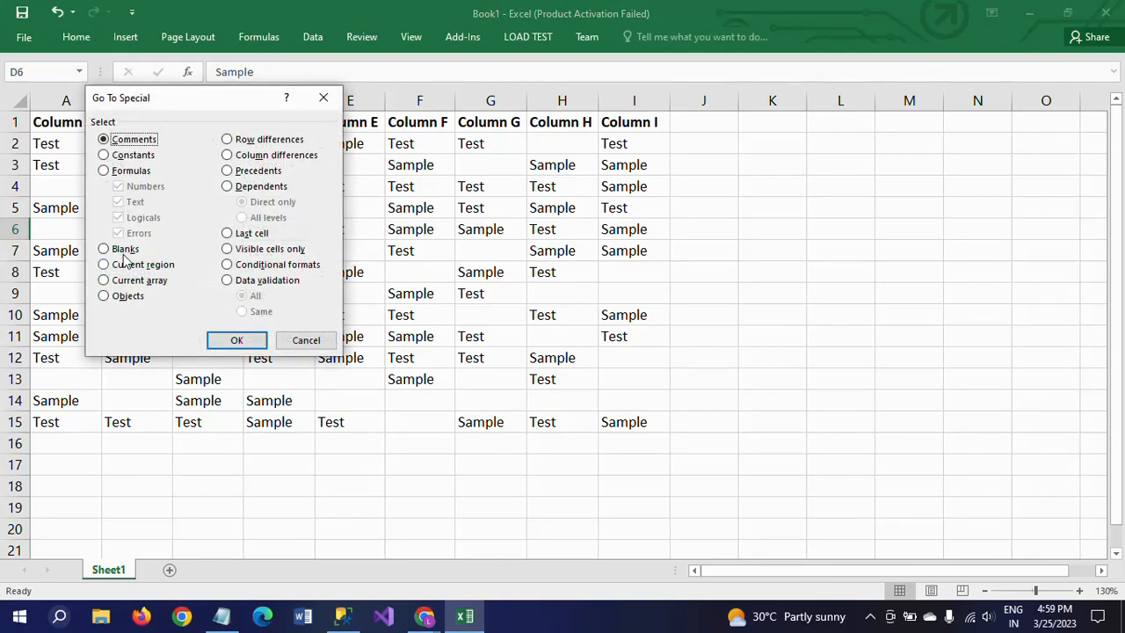
left_click(123, 250)
left_click(234, 339)
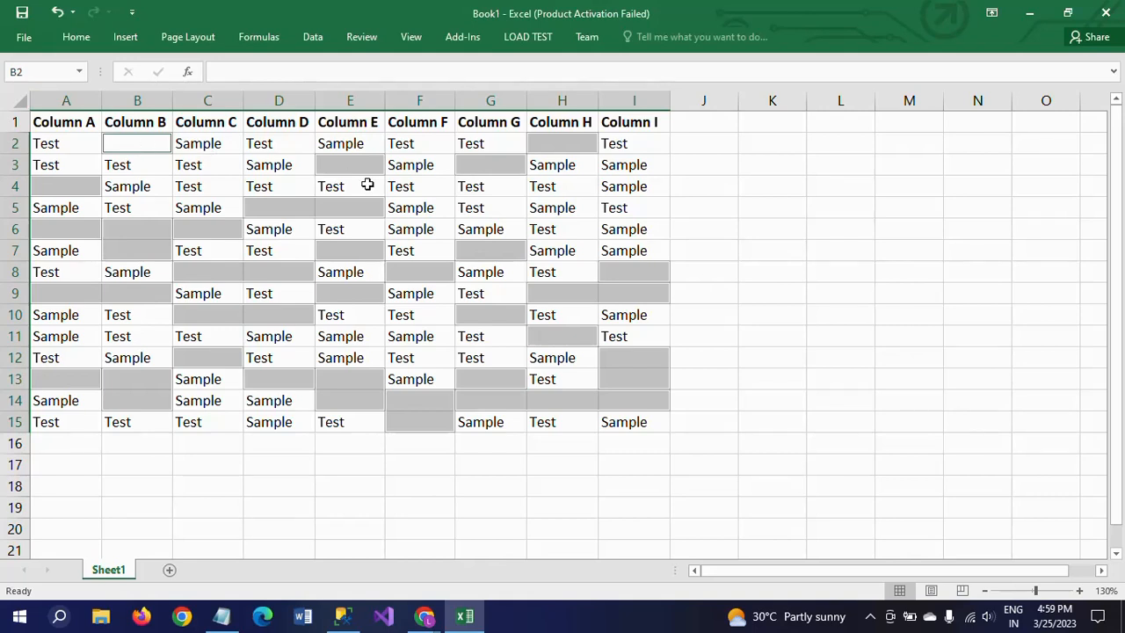
left_click(256, 70)
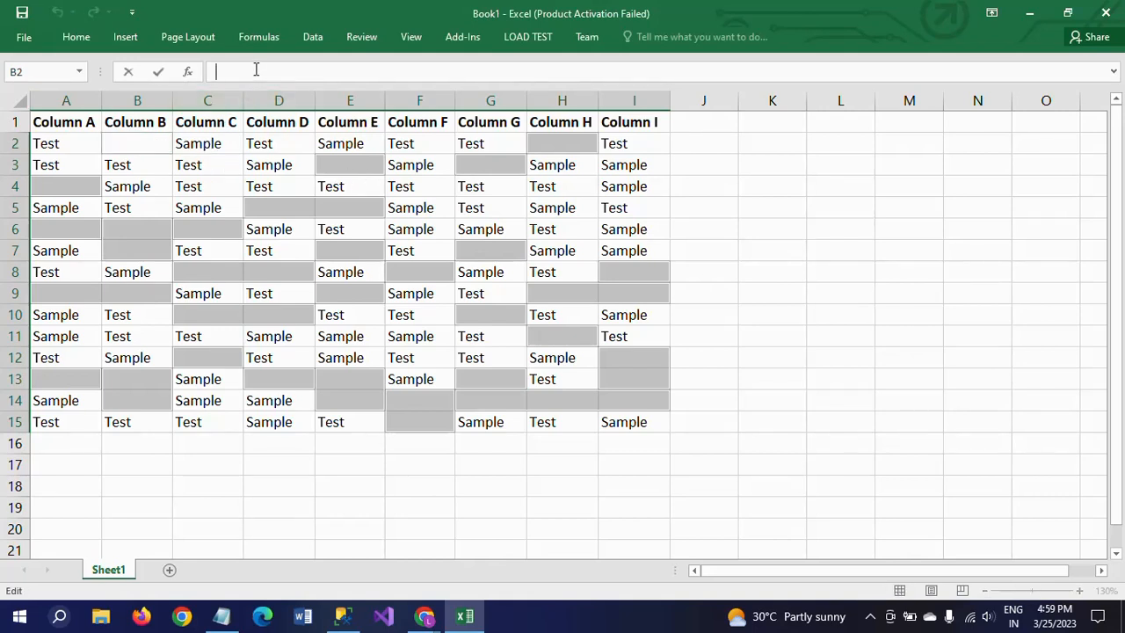
type("No Value")
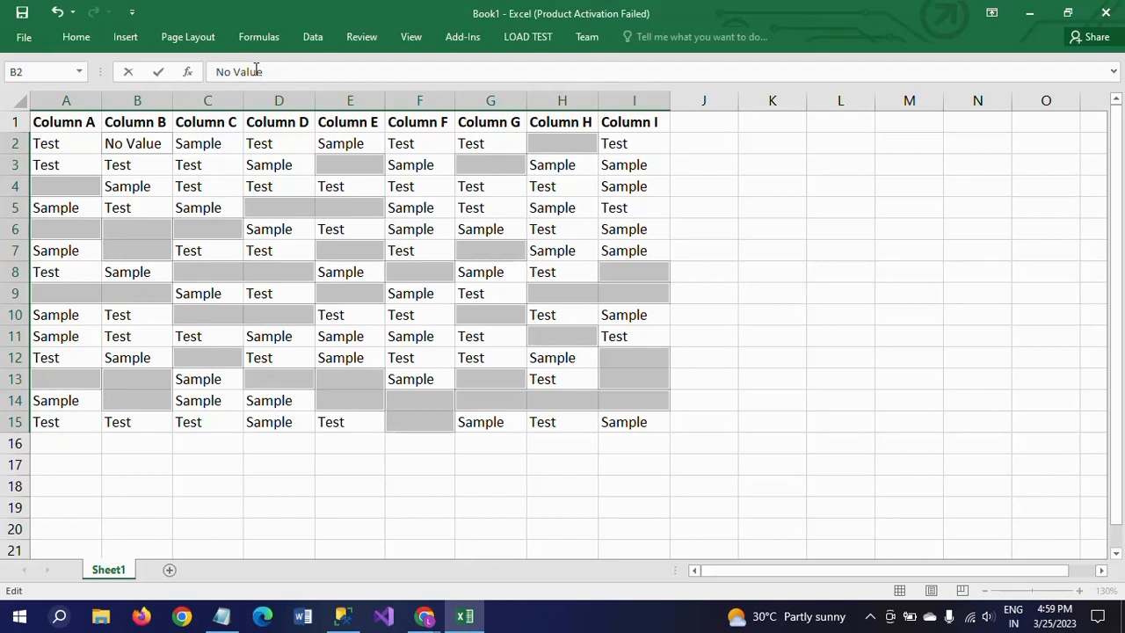
key("ctrl+Return")
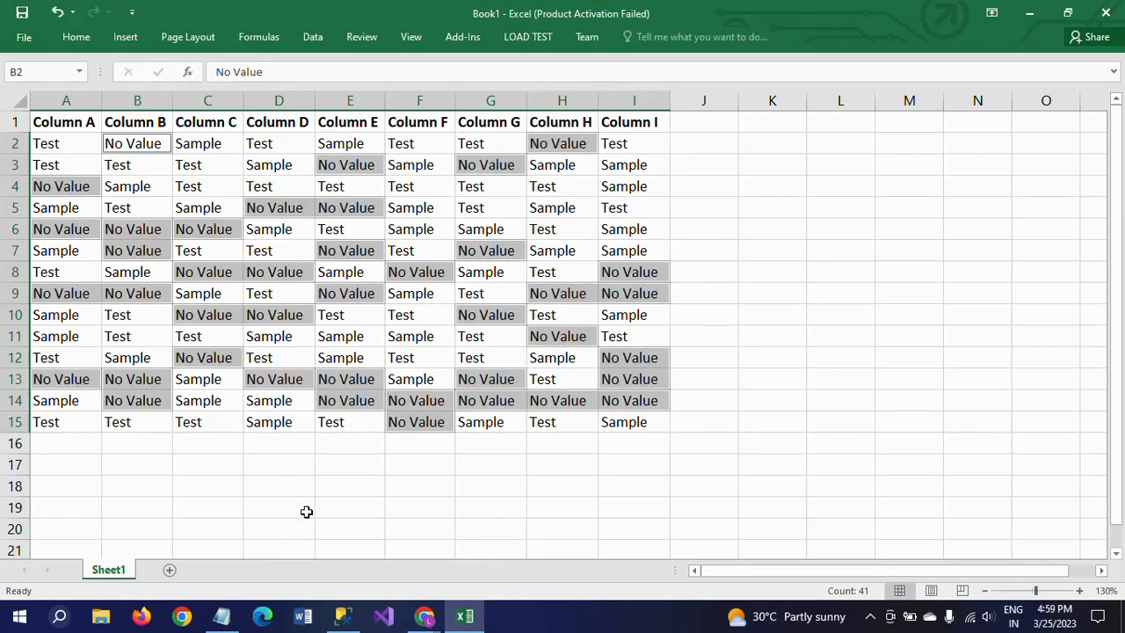
left_click(323, 482)
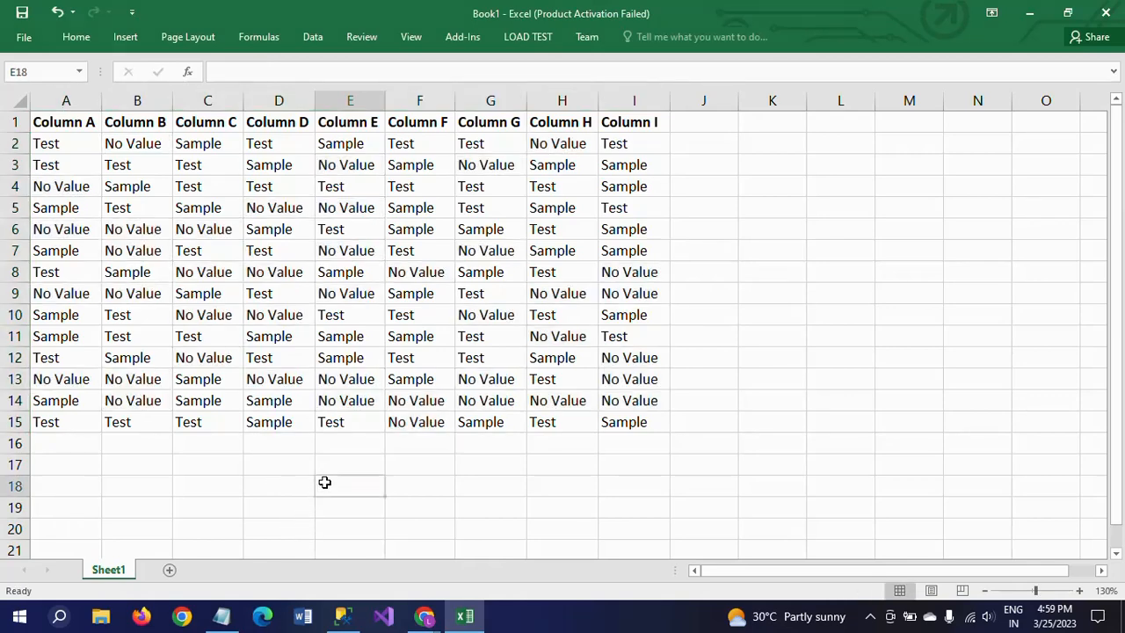
Step: Undo the "No Value" fill and deselect the cells
left_click(134, 143)
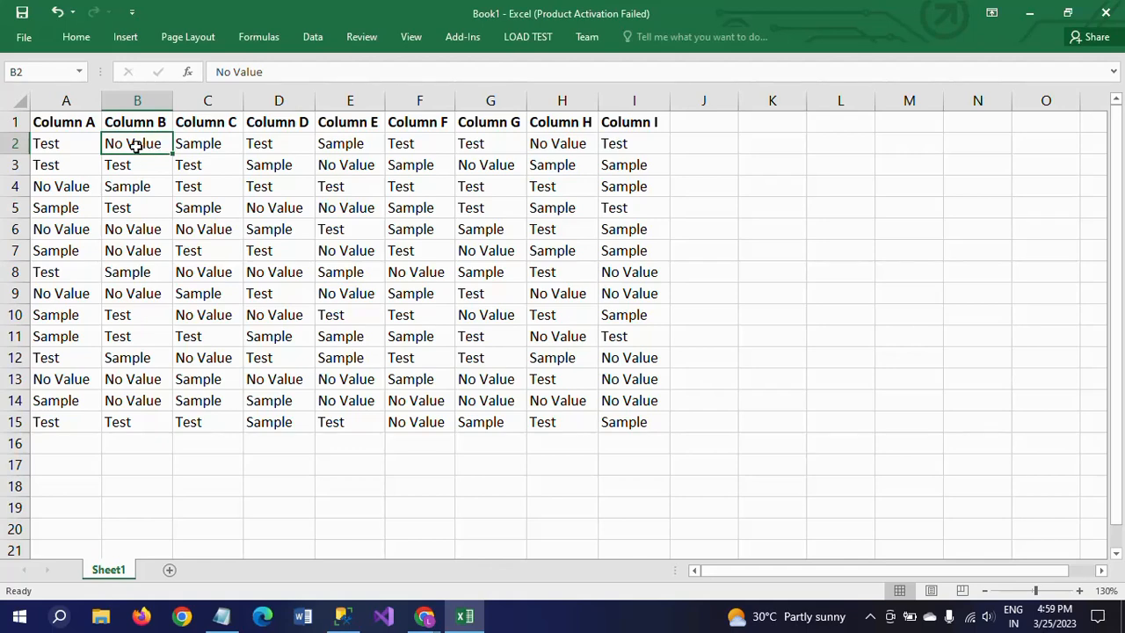
key("ctrl+z")
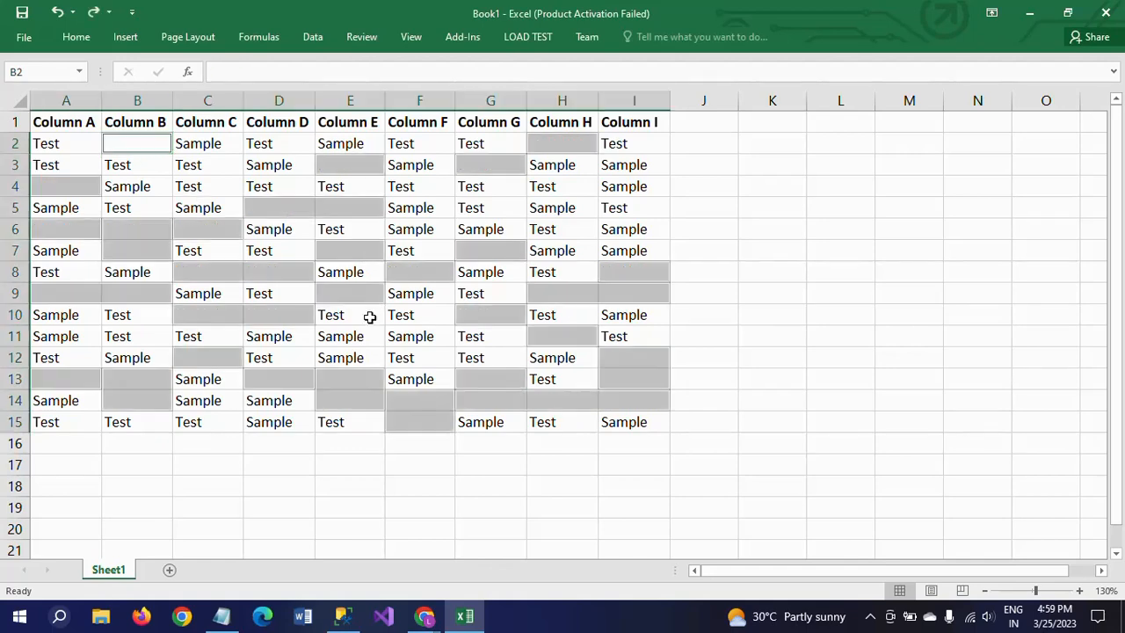
left_click(431, 329)
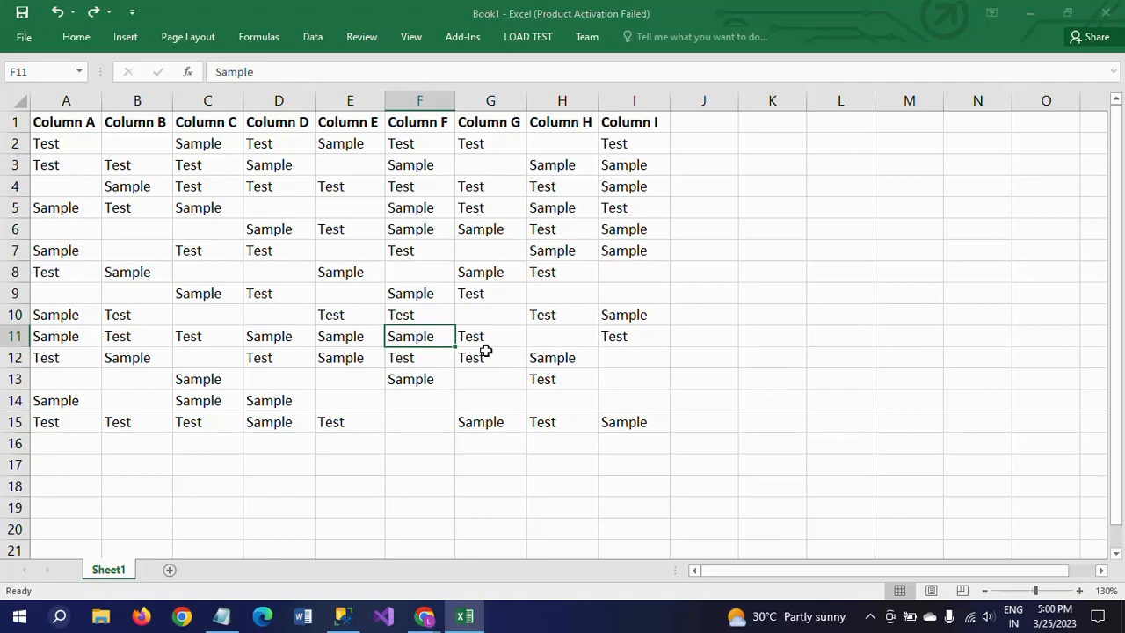
Step: Select every blank cell in the table with Go To Special's Blanks option and fill them all with "Not Assigned"
key("ctrl+g")
left_click(136, 316)
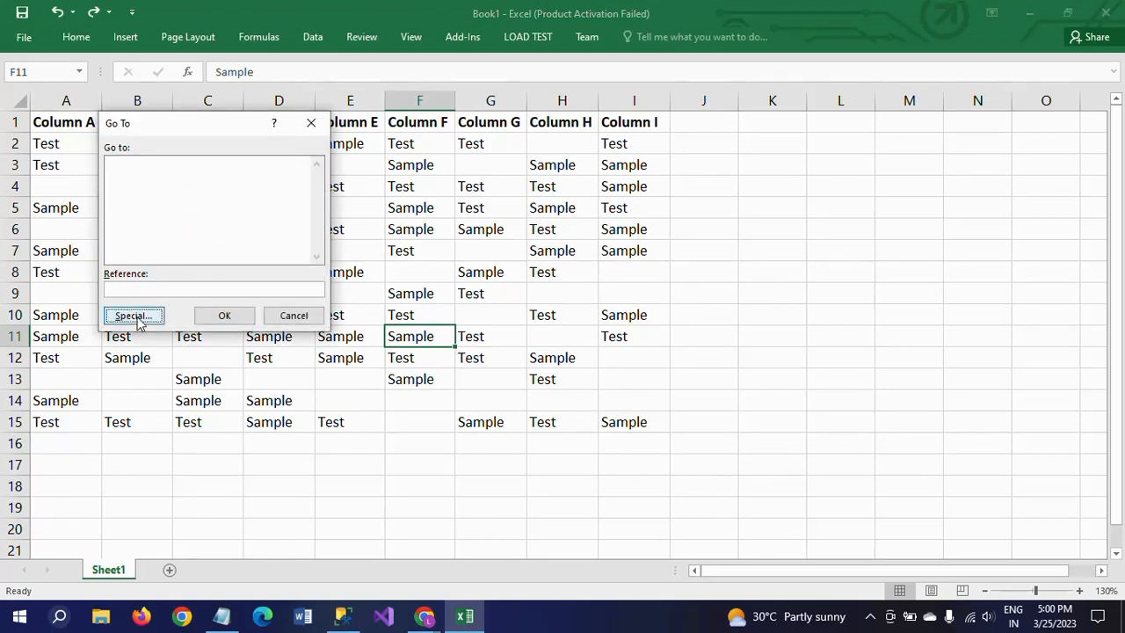
left_click(124, 250)
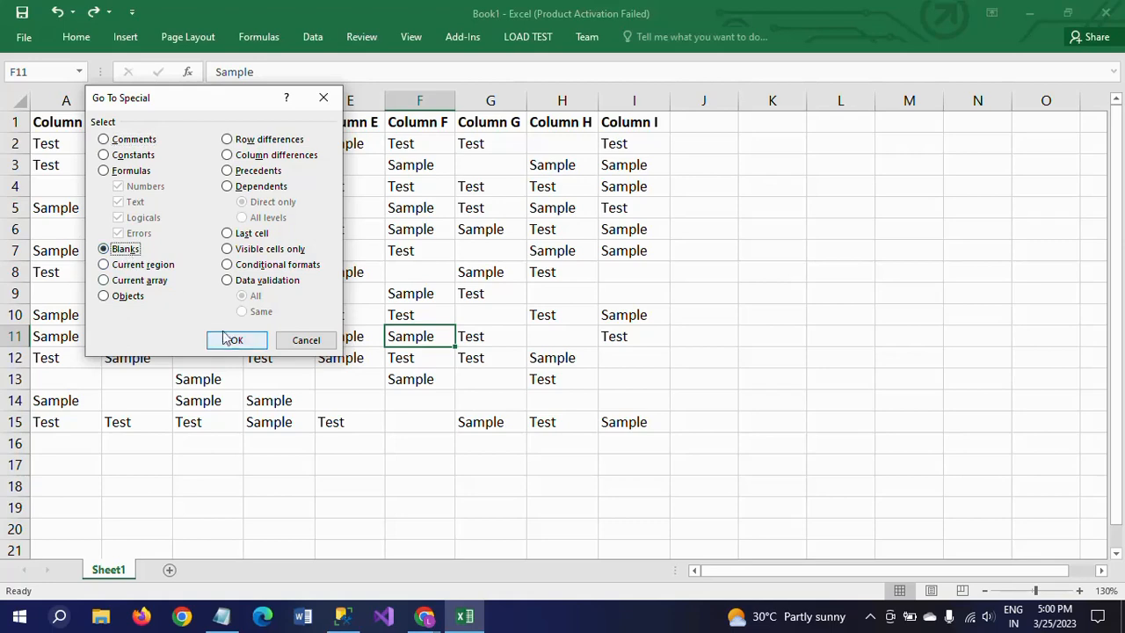
left_click(234, 341)
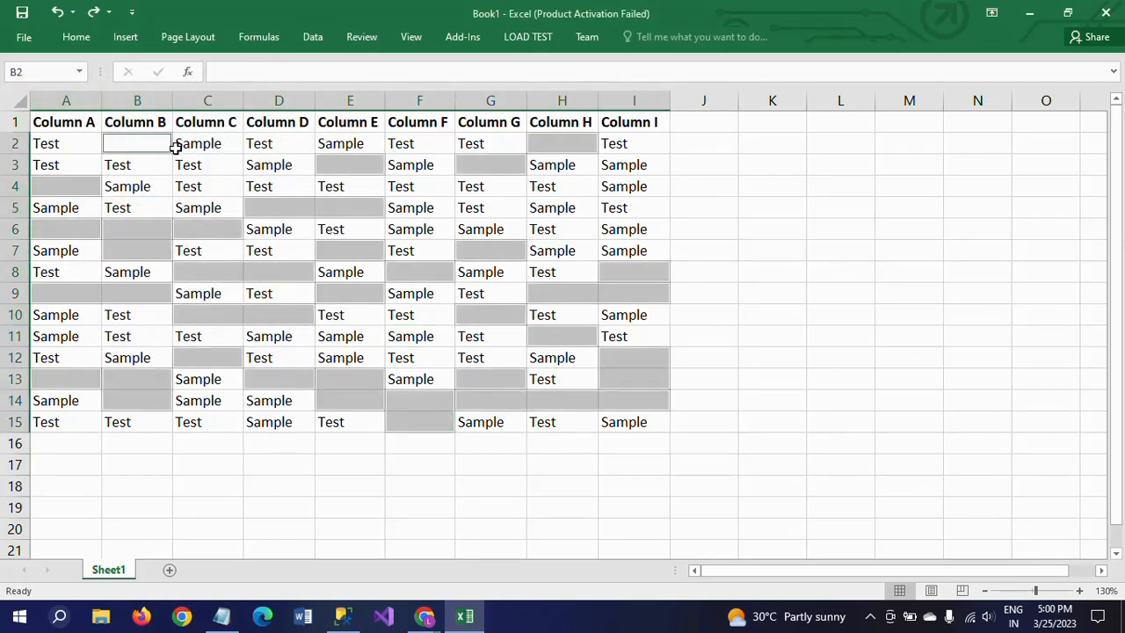
left_click(258, 72)
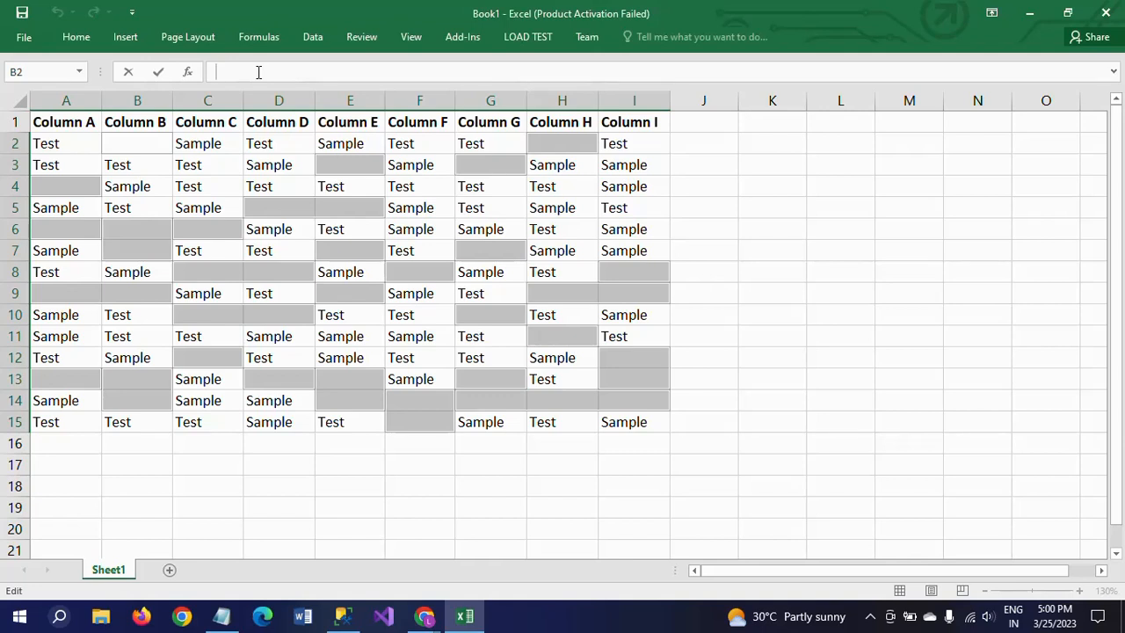
type("Not Assigned")
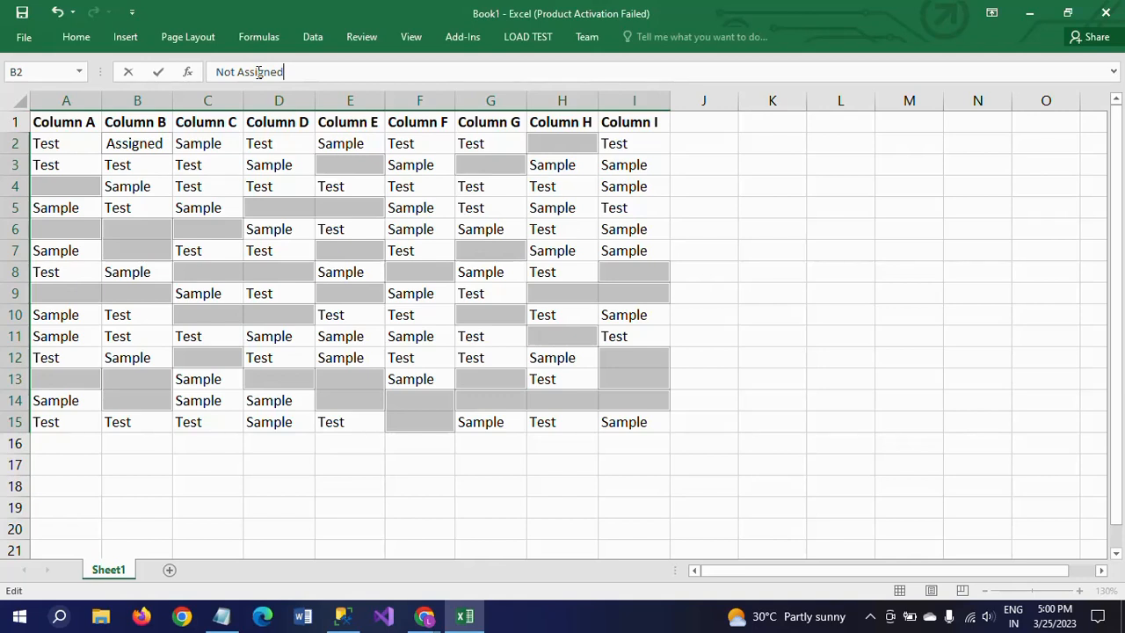
key("ctrl+Return")
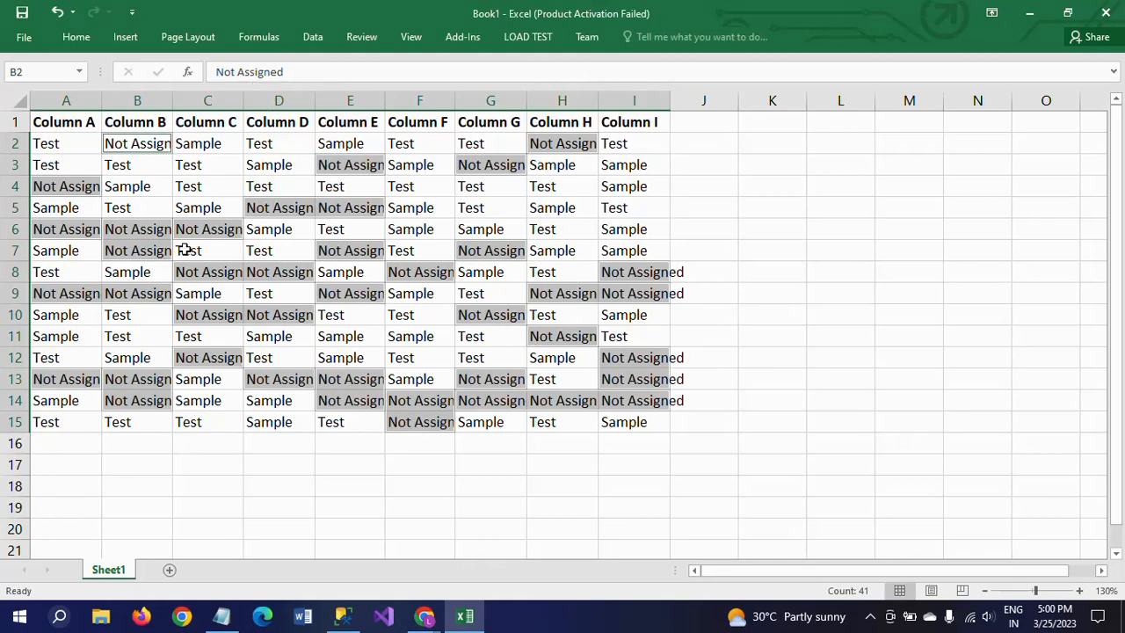
left_click(248, 338)
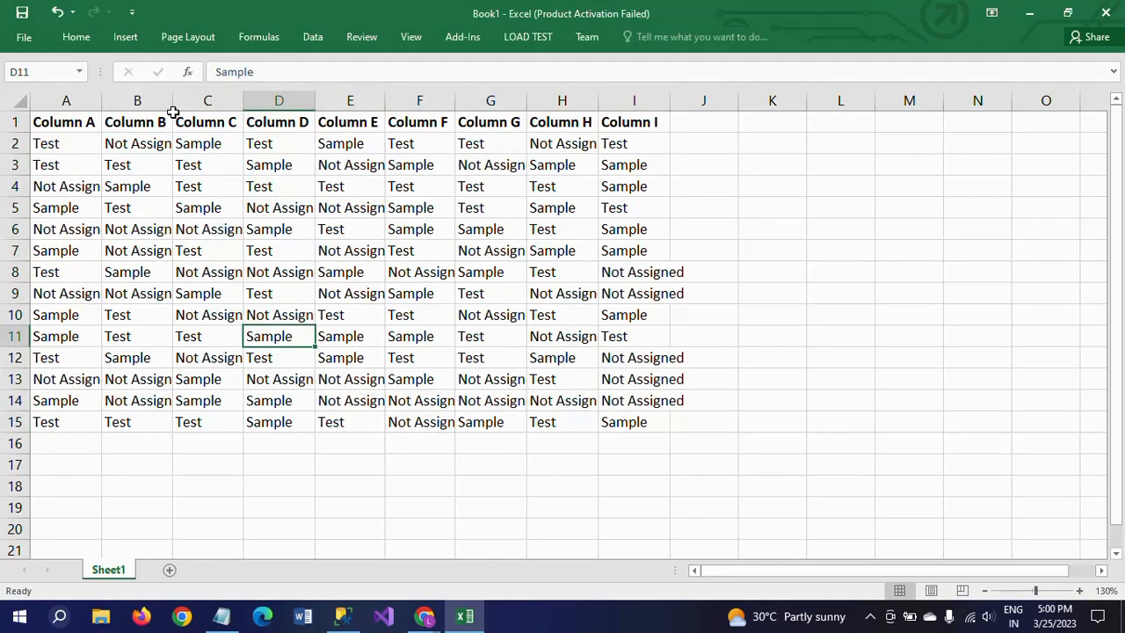
Step: Check the contents of the newly filled cells in columns A, B, F, H and I
left_click(146, 144)
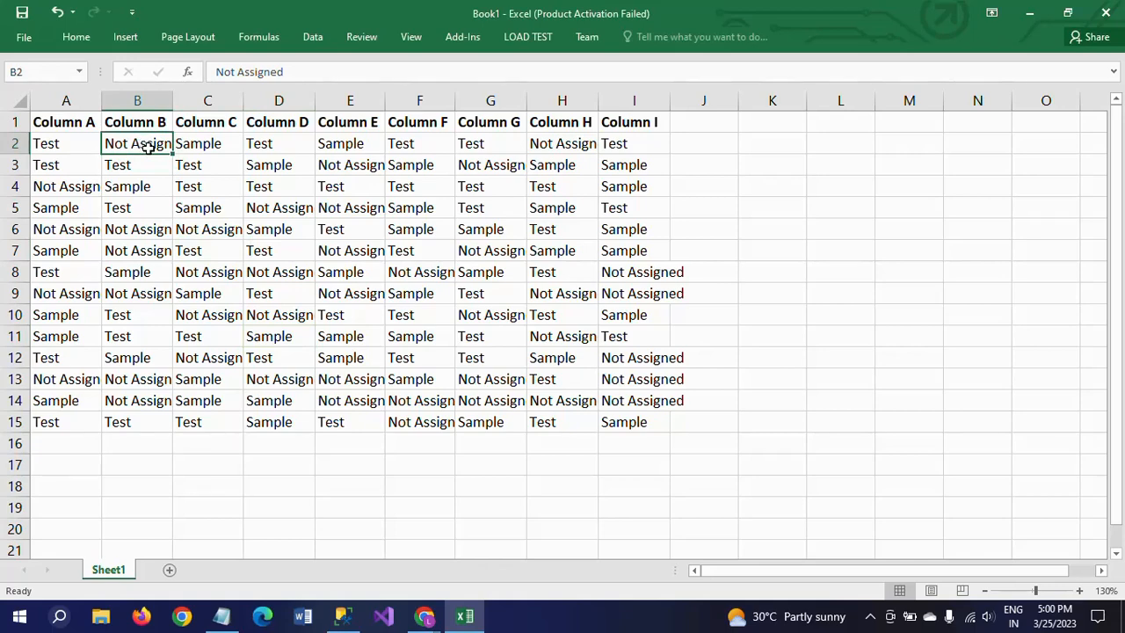
left_click(68, 186)
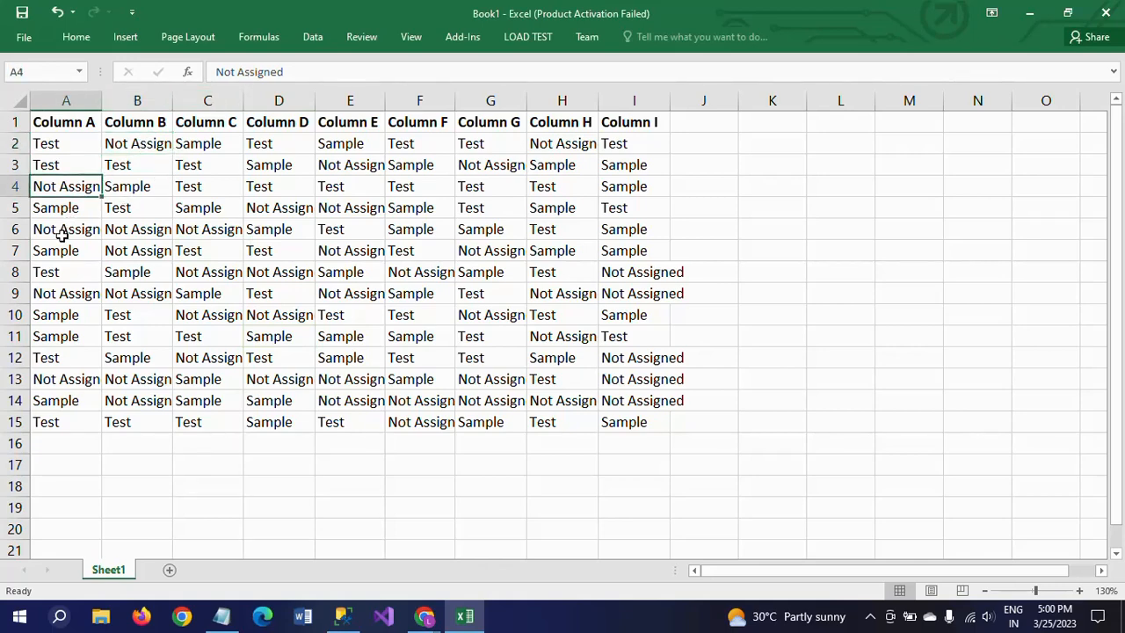
left_click(66, 378)
left_click(422, 422)
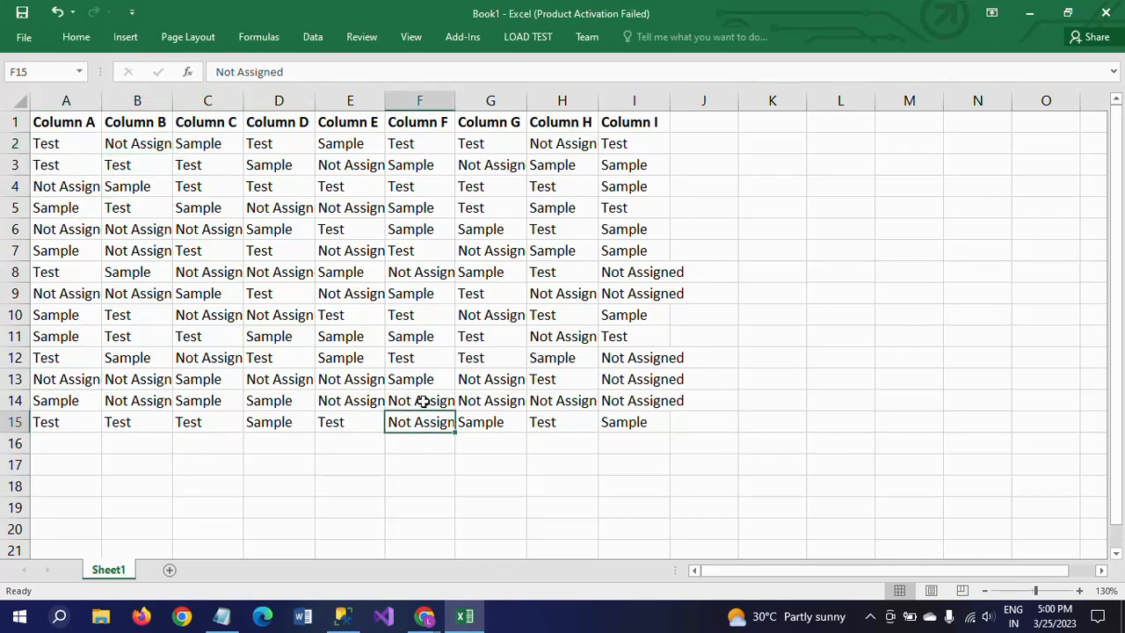
left_click(425, 401)
left_click(429, 274)
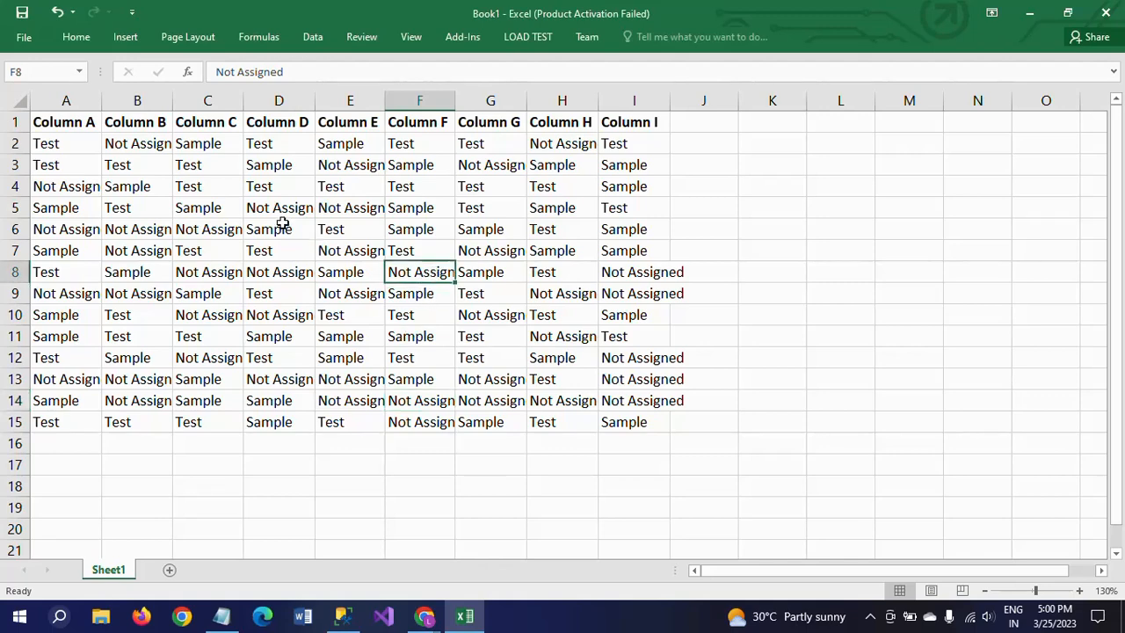
left_click(559, 144)
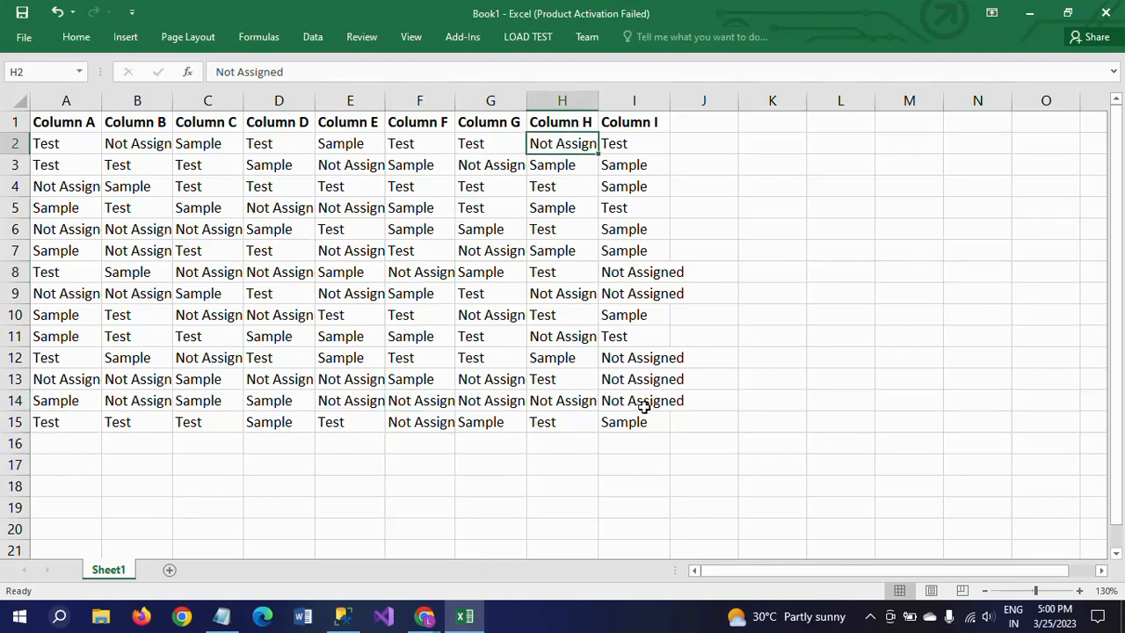
left_click(643, 402)
left_click(646, 383)
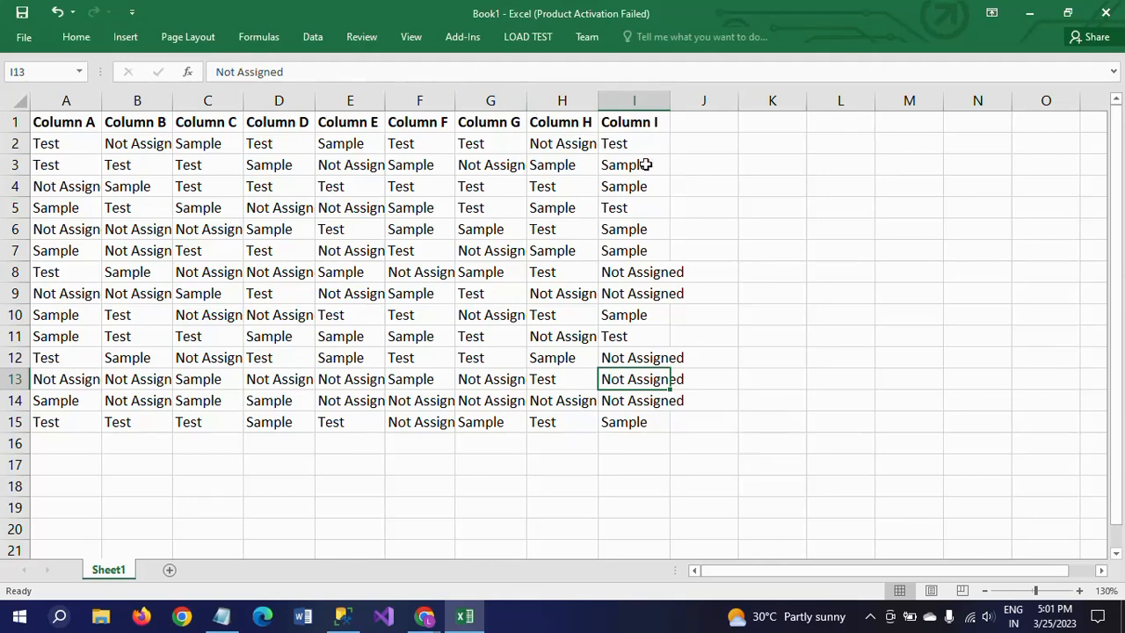
Step: Add a filter to Column I and show only the rows whose value is "Not Assigned"
left_click(642, 98)
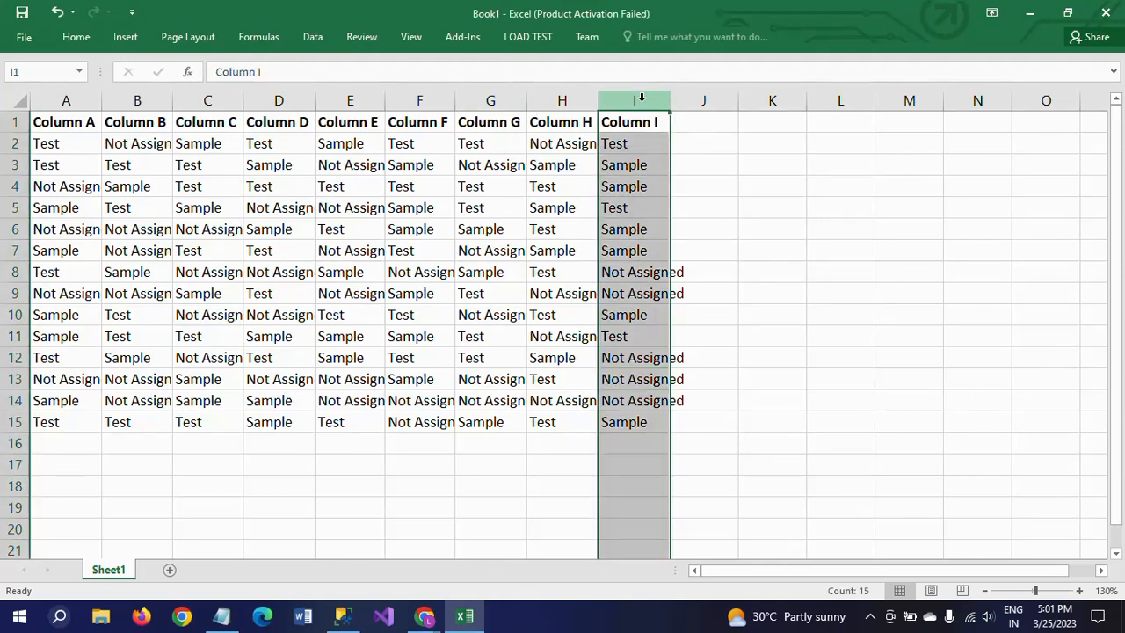
left_click(314, 37)
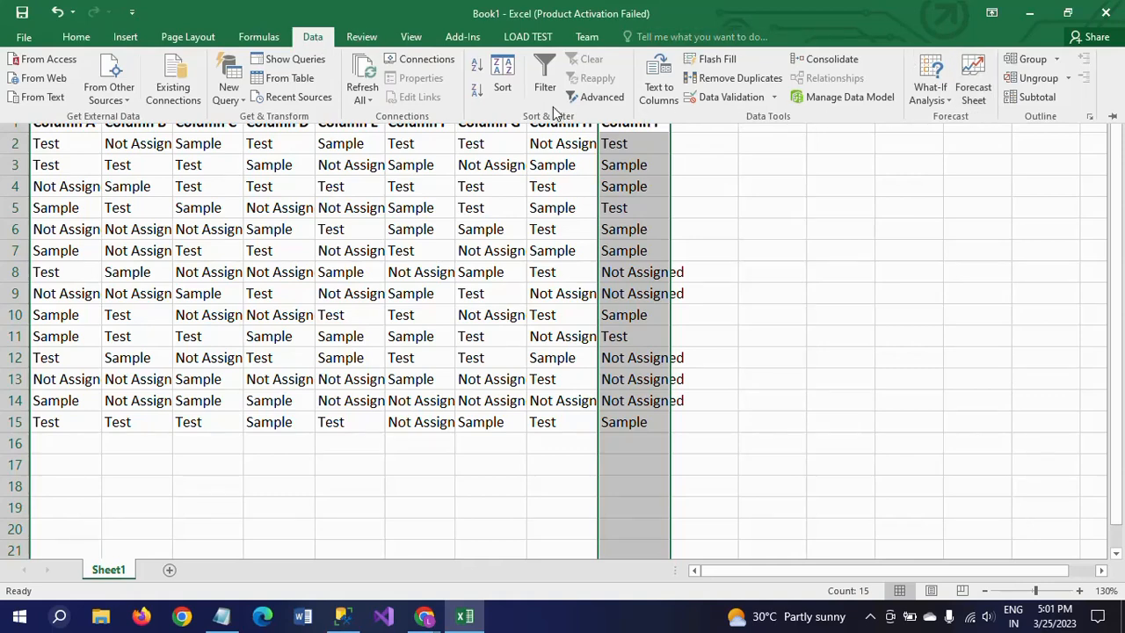
left_click(547, 86)
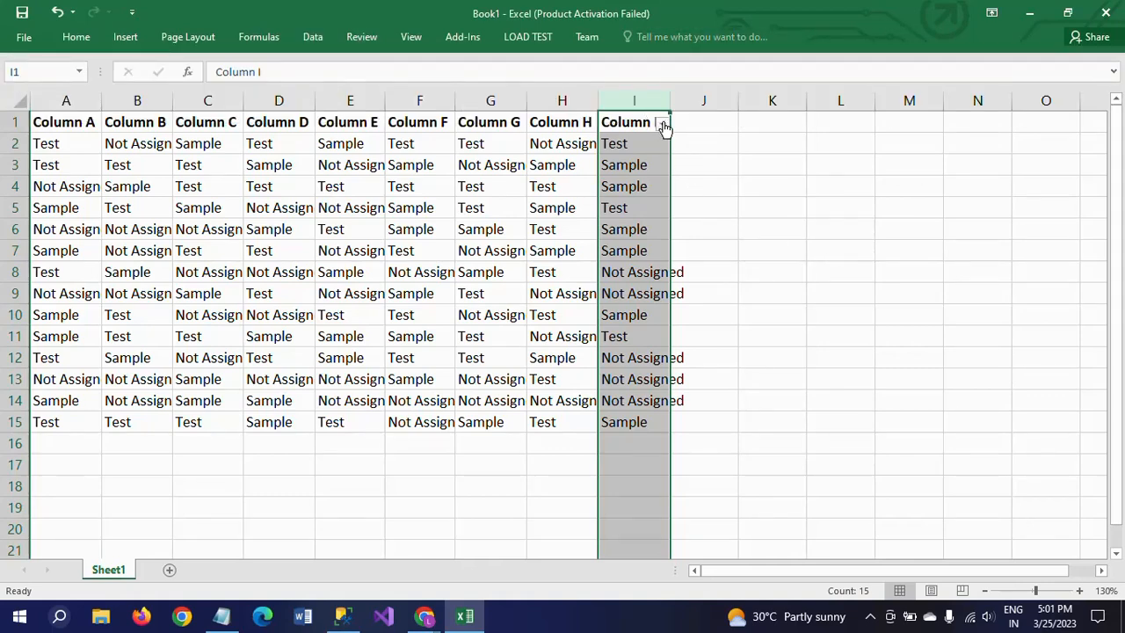
left_click(663, 123)
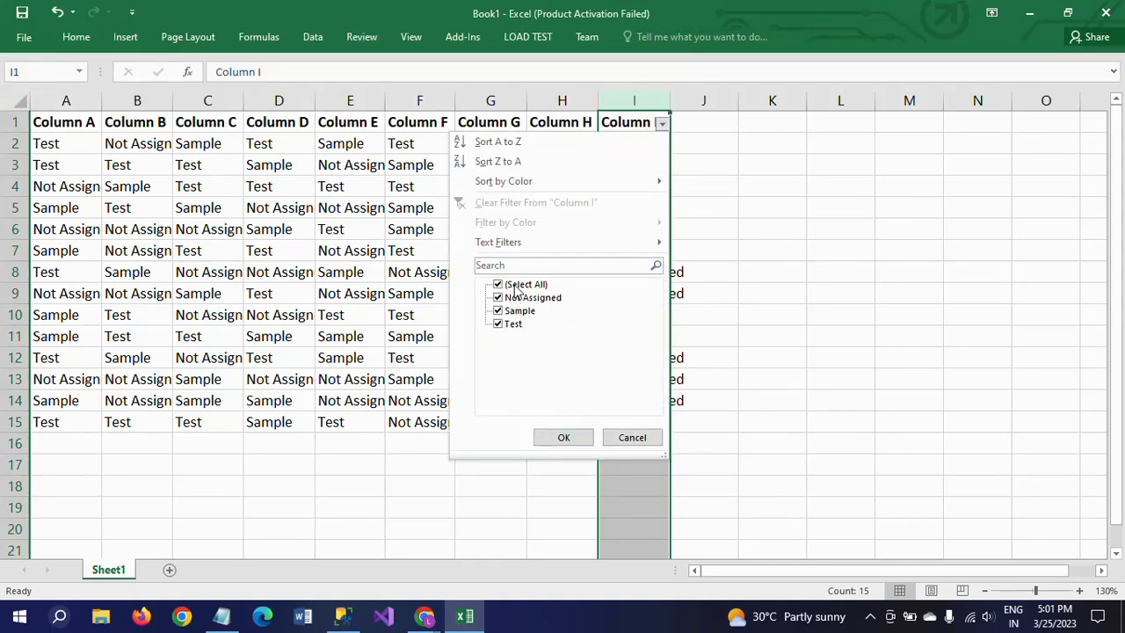
left_click(518, 287)
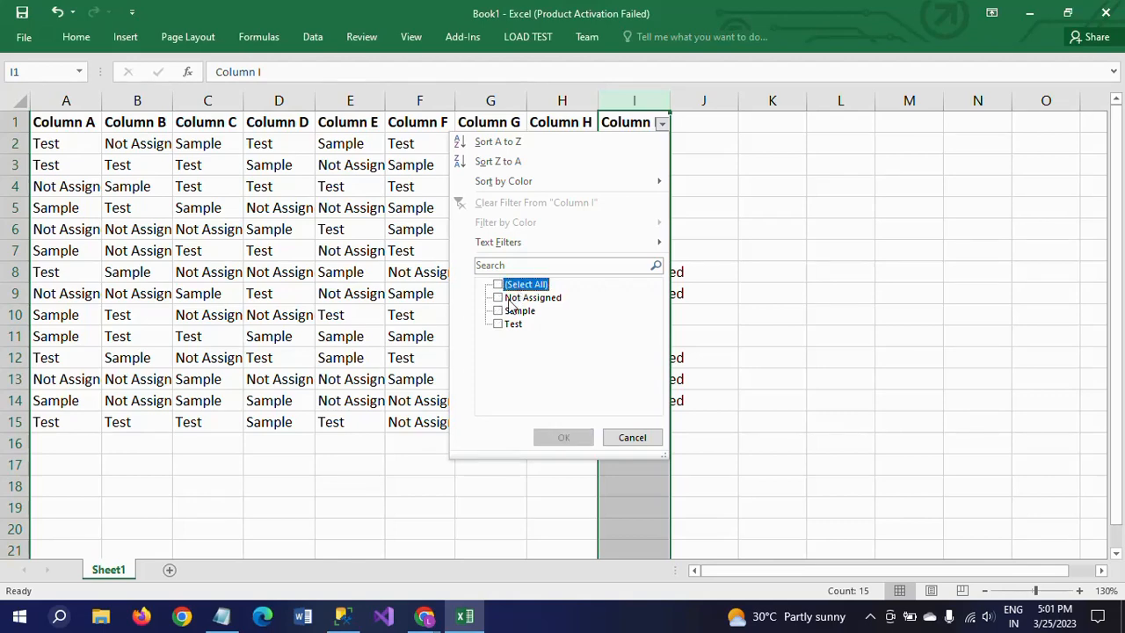
left_click(510, 300)
left_click(566, 442)
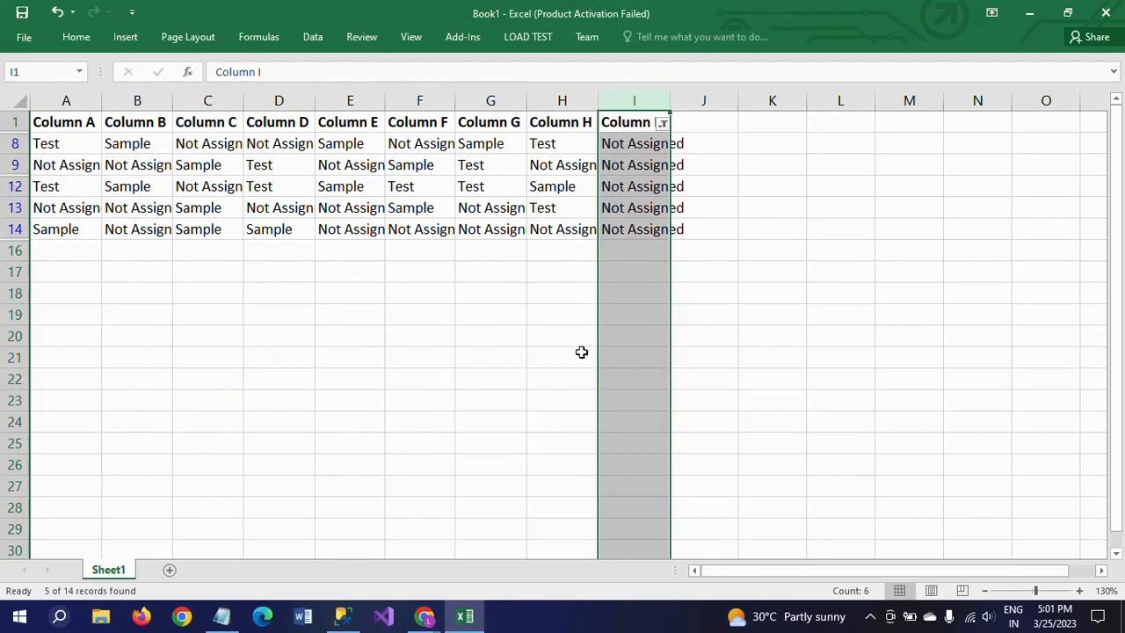
Step: Reset the Column I filter to include all values and check cells E11 and G10
left_click(662, 124)
left_click(521, 284)
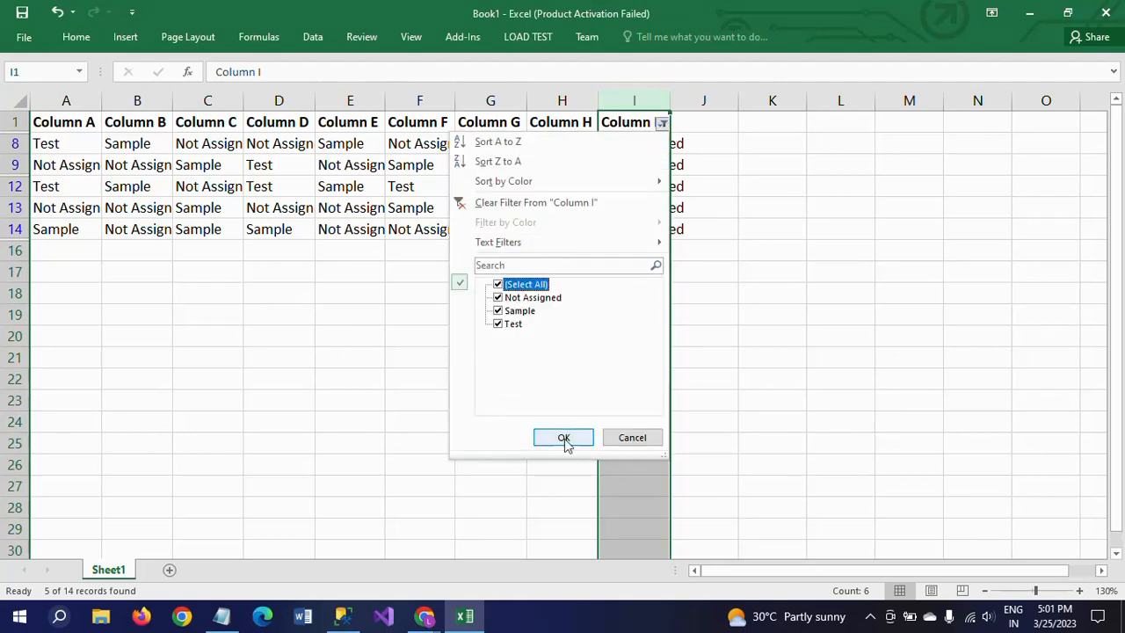
left_click(563, 437)
left_click(367, 341)
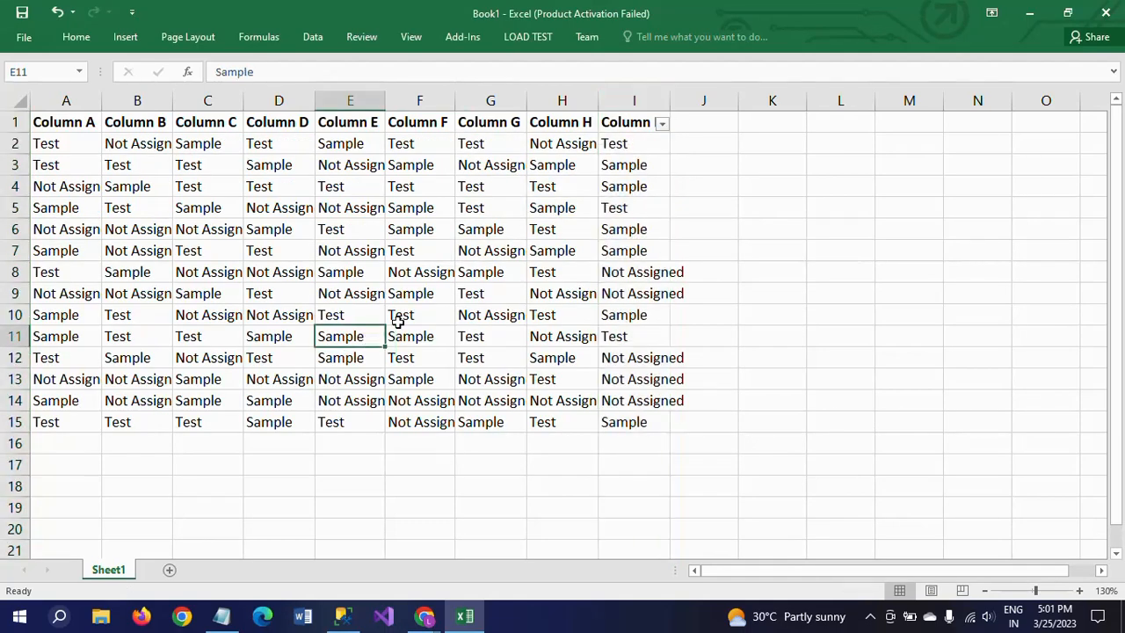
left_click(500, 309)
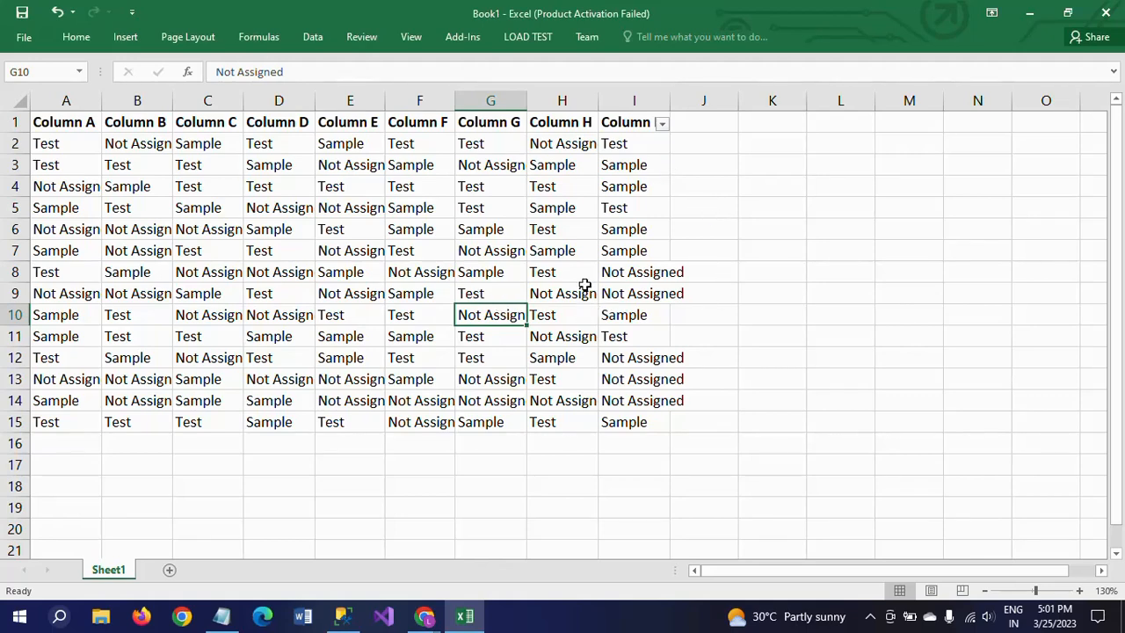
Step: Undo the last filter reset and reapply the Column I filter with only "Not Assigned" included
key("ctrl+z")
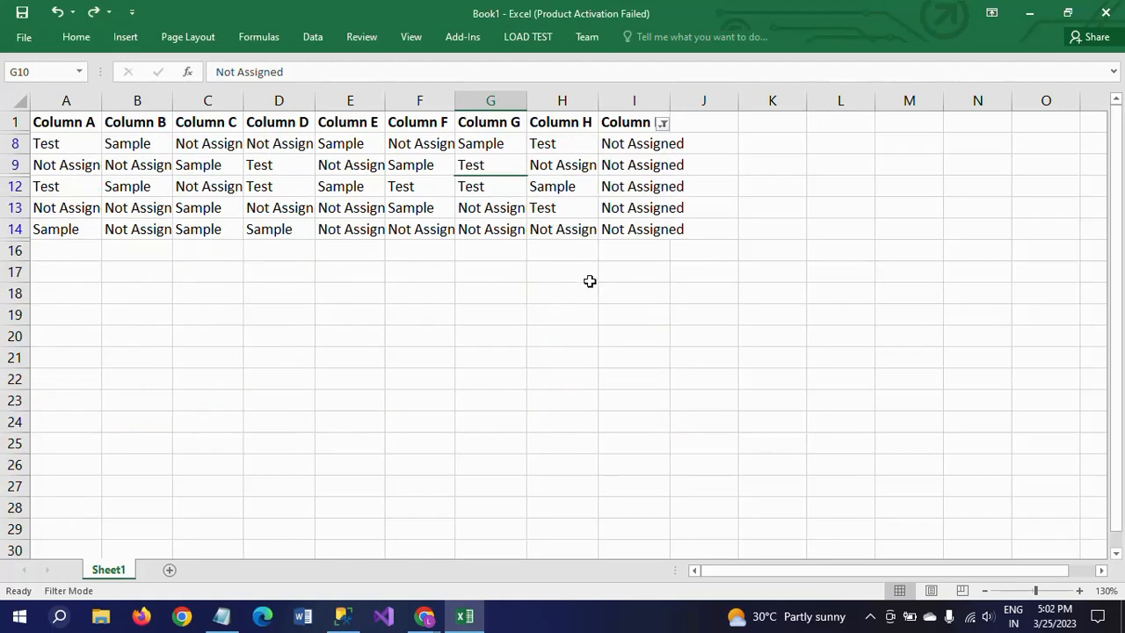
left_click(664, 128)
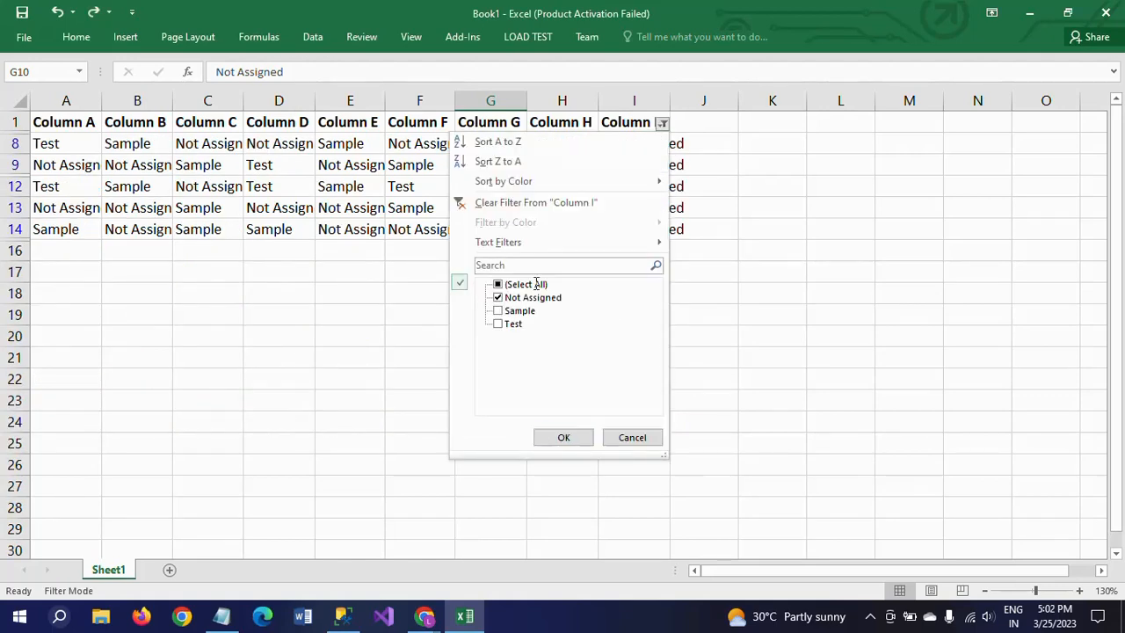
left_click(553, 444)
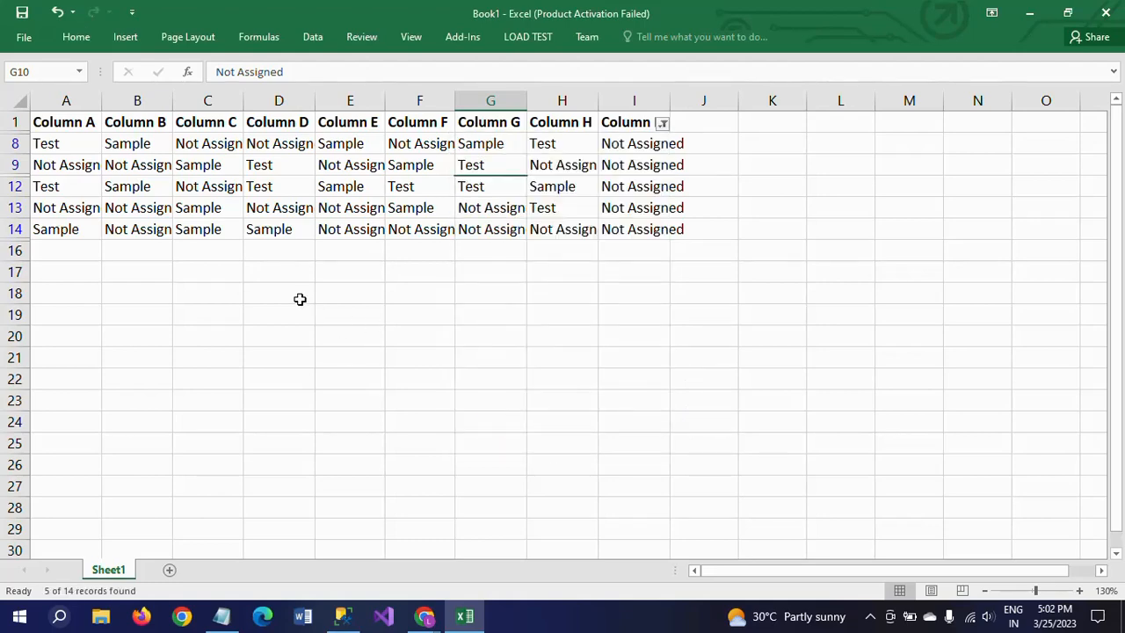
Step: Clear the filter on Column I and turn filtering off for the table
left_click(315, 38)
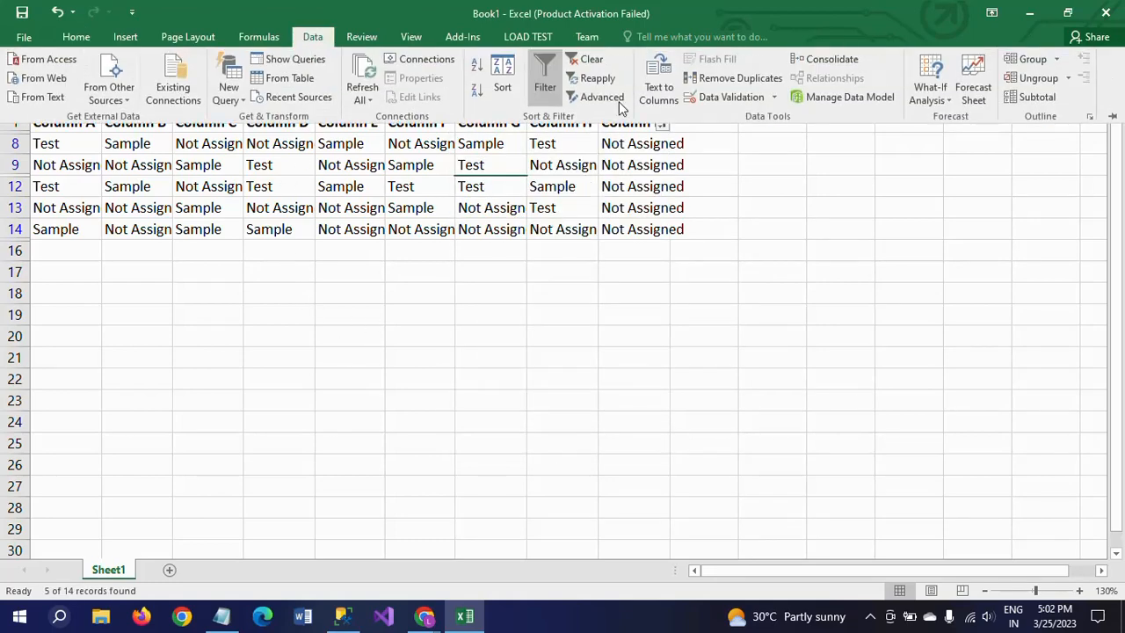
left_click(591, 58)
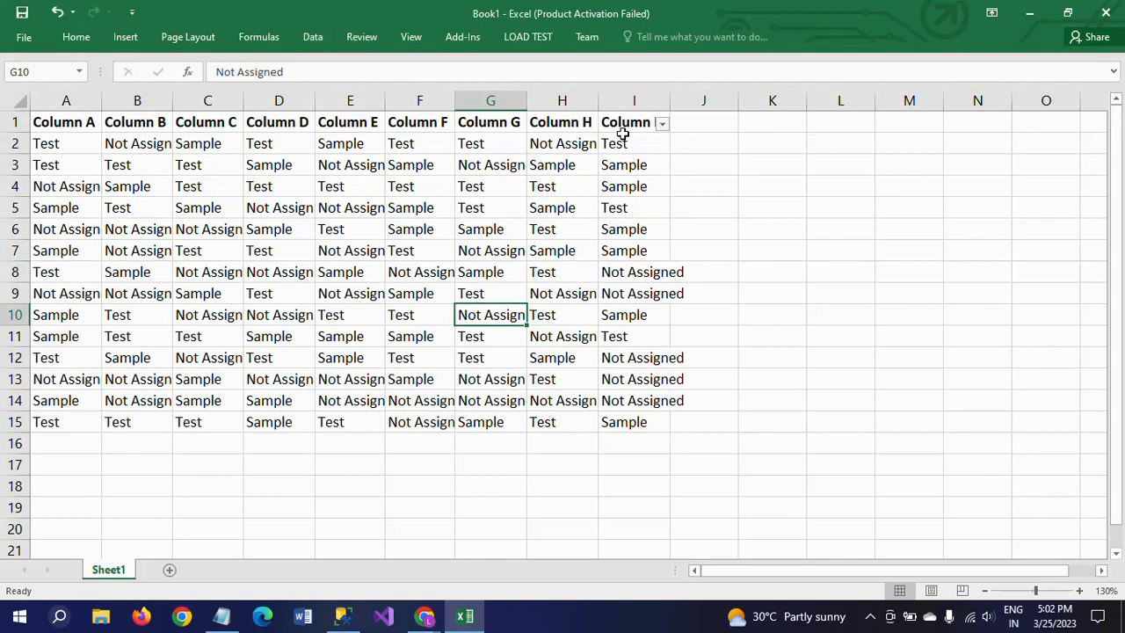
left_click(612, 296)
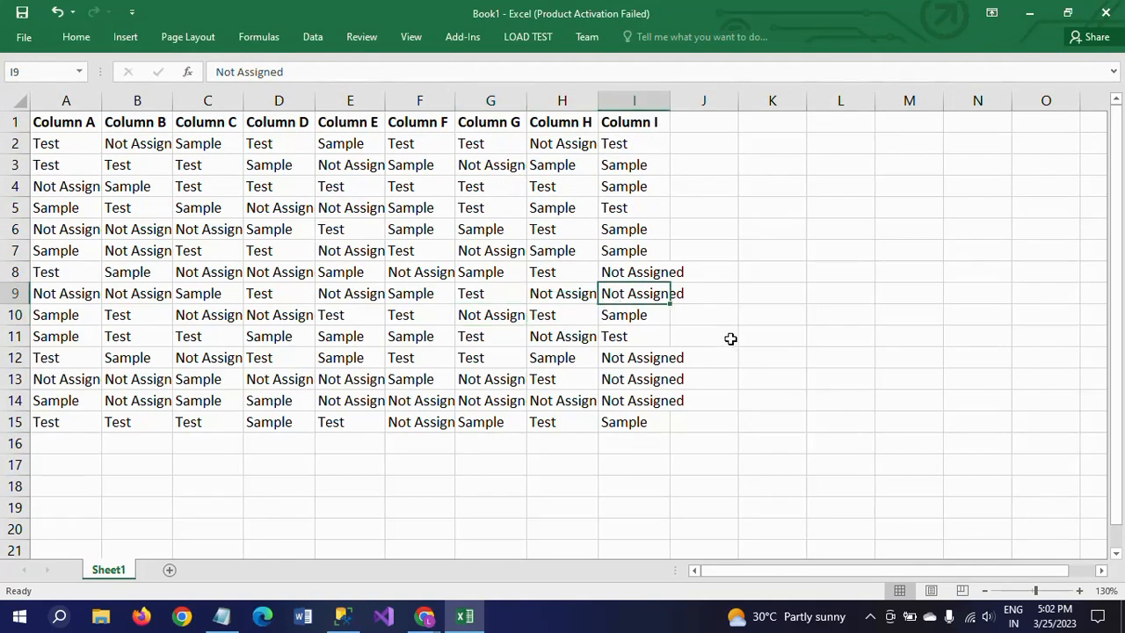